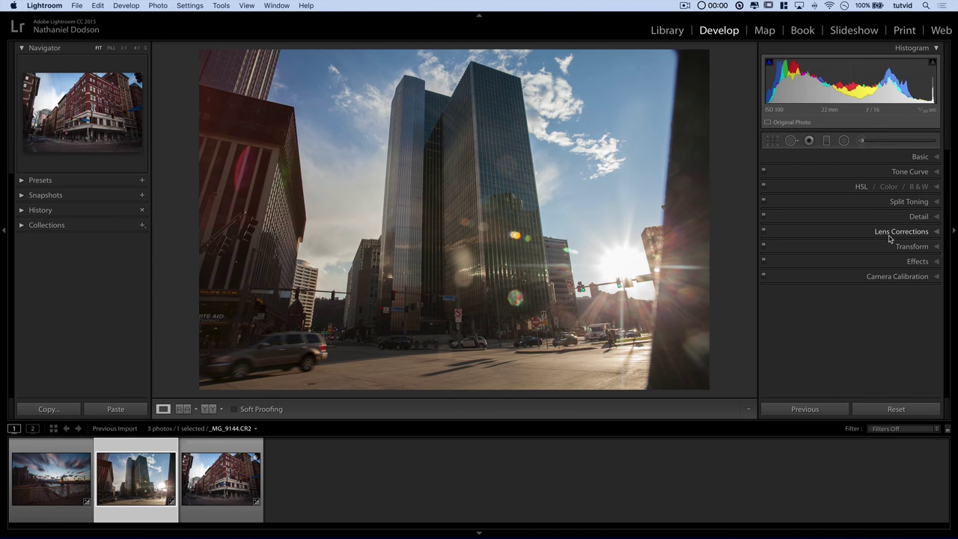
- Enable Canon EF 17-40mm f/4 L USM lens profile corrections with Distortion and Vignetting at 100
{"action": "left_click", "coordinate": [890, 233]}
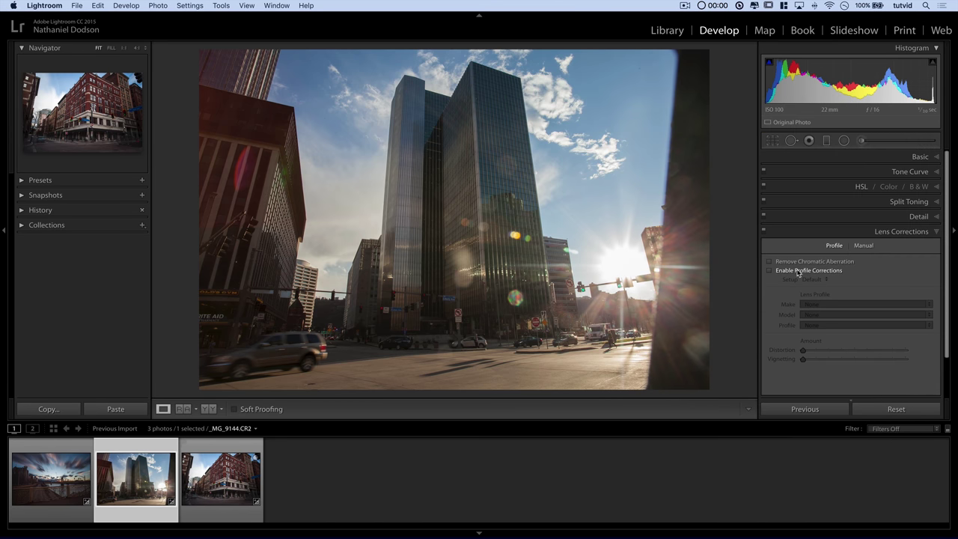
{"action": "left_click", "coordinate": [807, 274]}
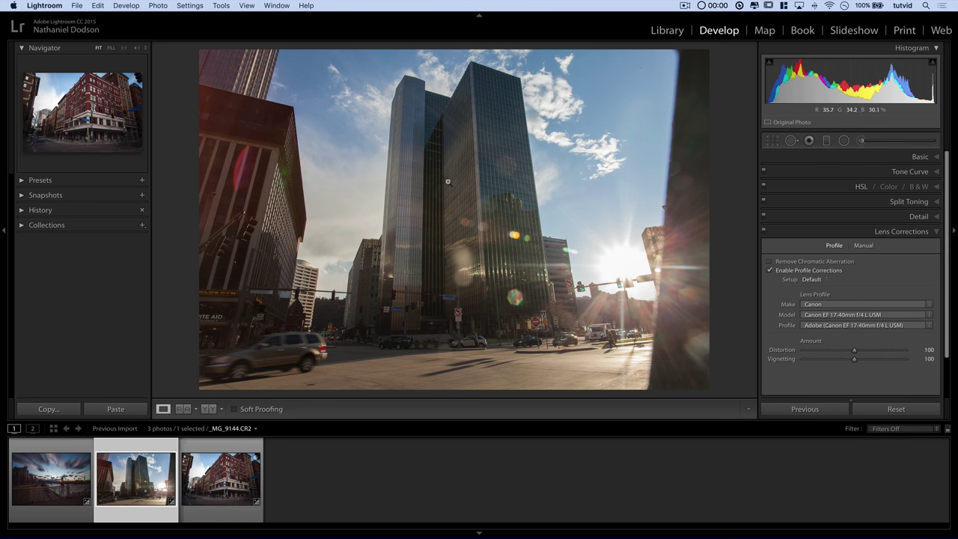
{"action": "mouse_move", "coordinate": [853, 350]}
{"action": "left_mouse_down"}
{"action": "mouse_move", "coordinate": [785, 354]}
{"action": "mouse_move", "coordinate": [850, 353]}
{"action": "left_mouse_up"}
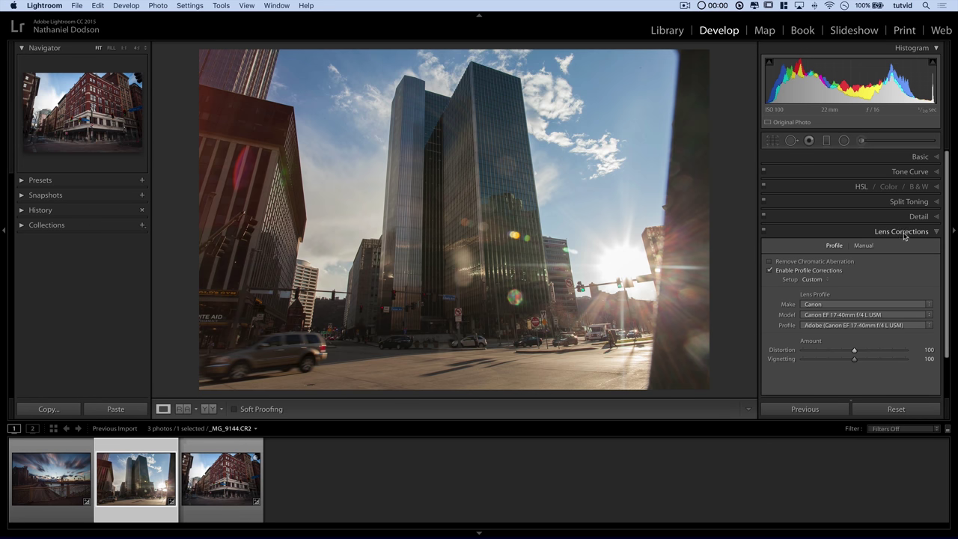
- Try Upright Level and then Auto in Transform, undoing each so Upright returns to Off
{"action": "left_click", "coordinate": [902, 232]}
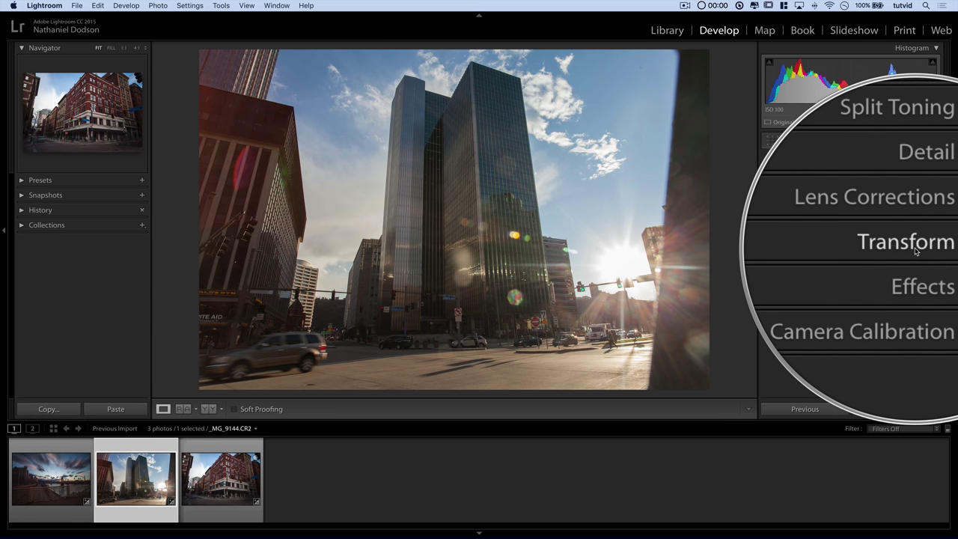
{"action": "left_click", "coordinate": [914, 247]}
{"action": "scroll", "coordinate": [916, 251], "scroll_direction": "down", "scroll_amount": 1}
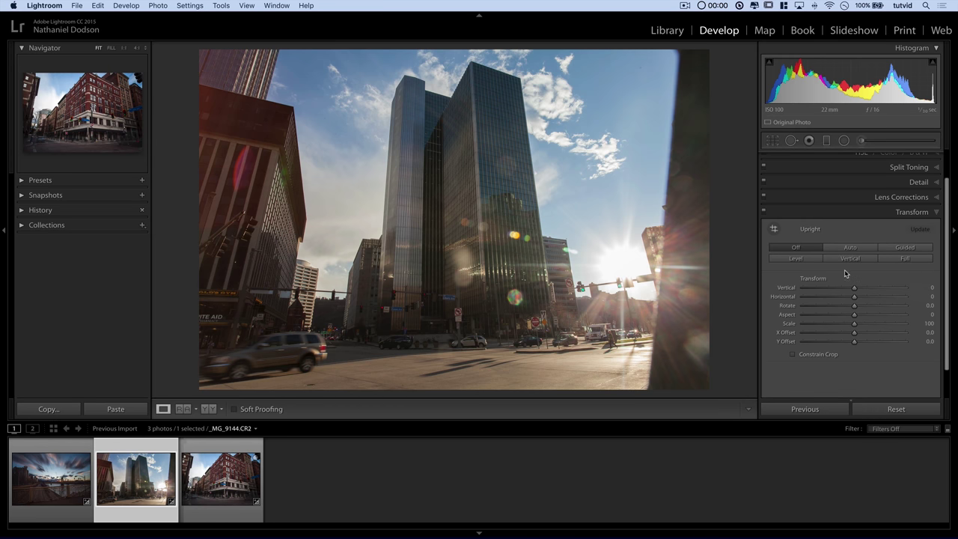
{"action": "left_click", "coordinate": [799, 260]}
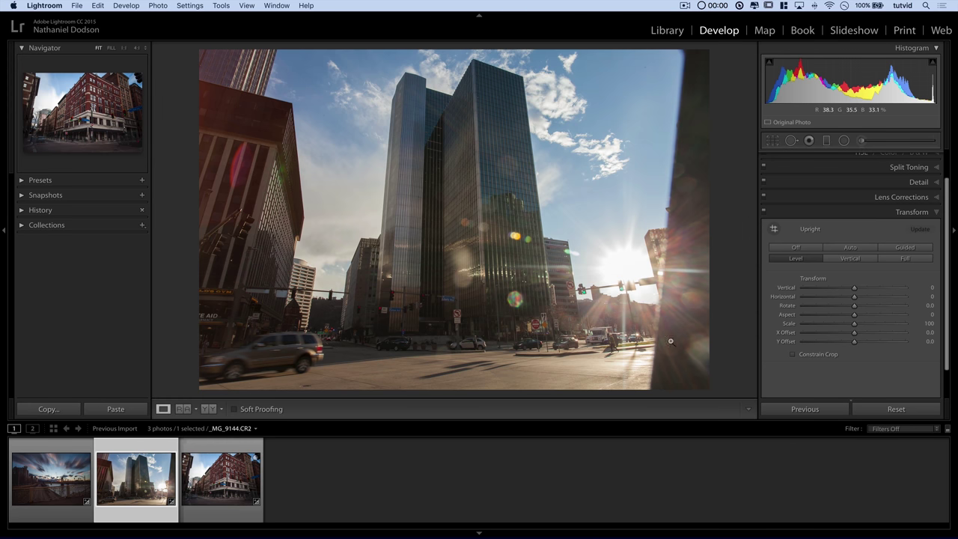
{"action": "key", "text": "super+z"}
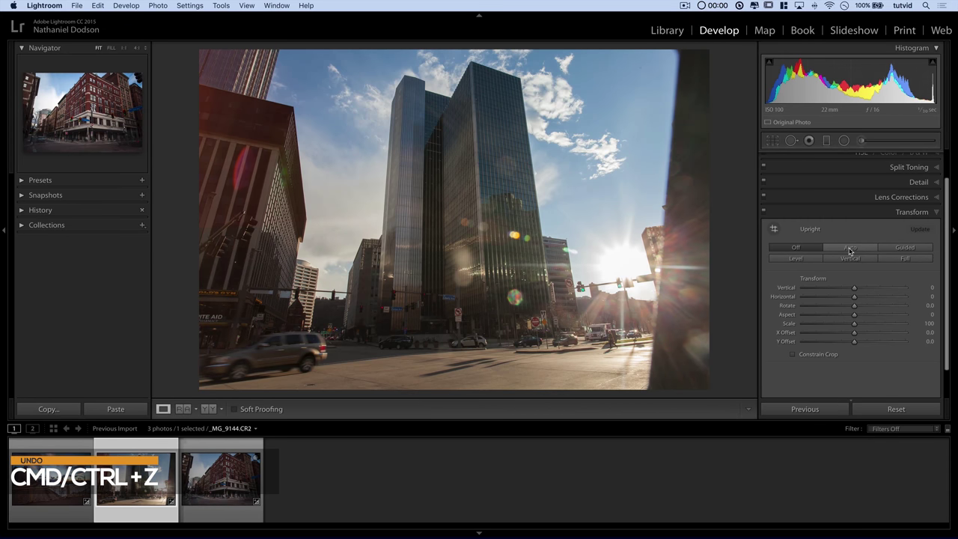
{"action": "left_click", "coordinate": [849, 248]}
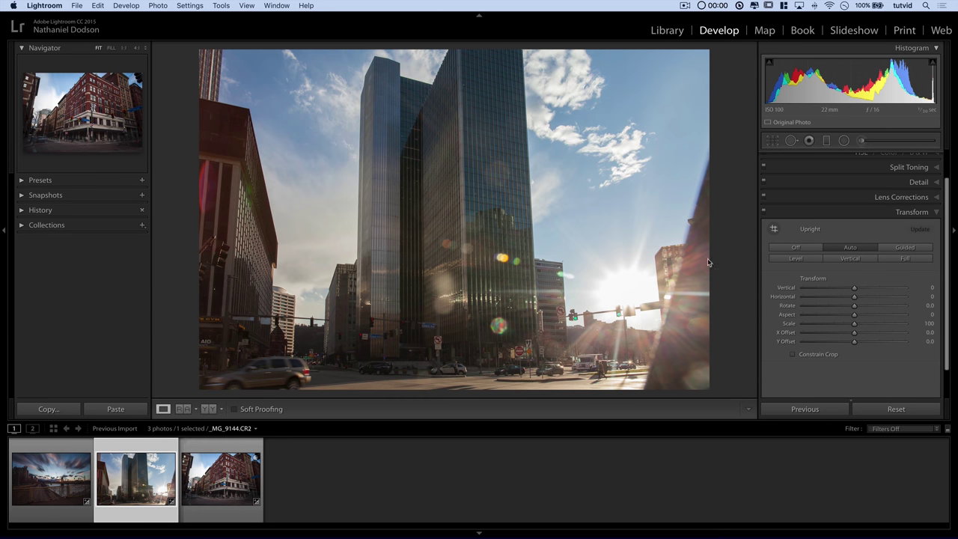
{"action": "key", "text": "super+z"}
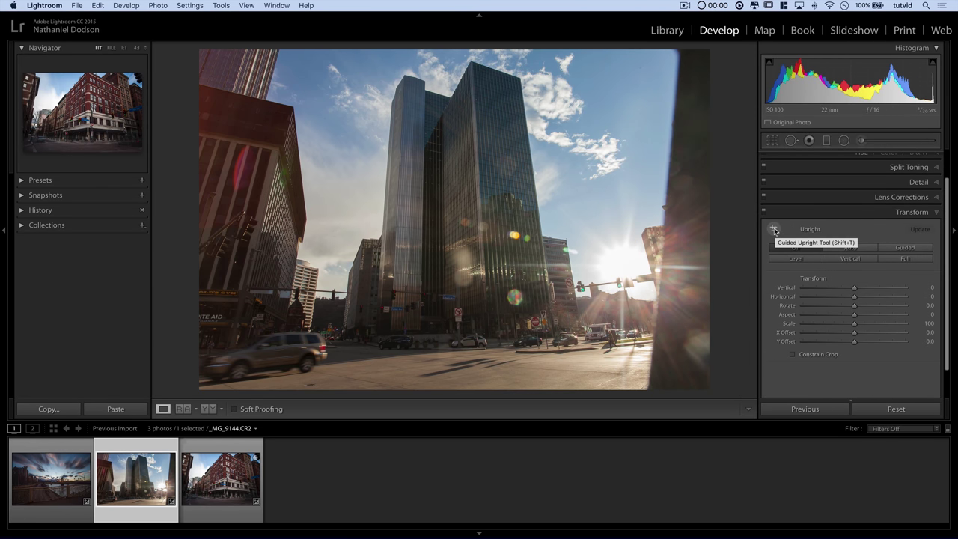
- Draw Guided Upright guides down the glass tower's left and right edges, redrawing the right one straight
{"action": "left_click", "coordinate": [905, 249]}
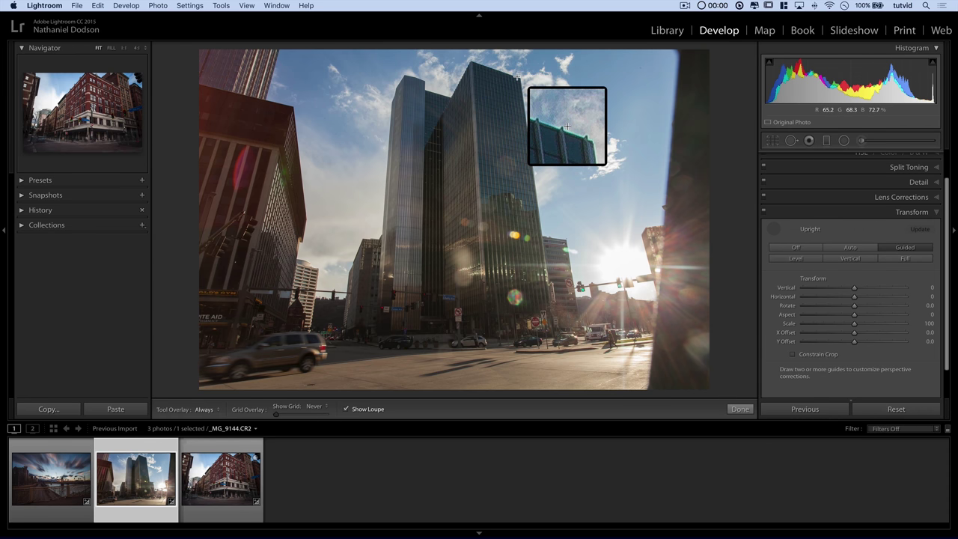
{"action": "left_click_drag", "start_coordinate": [516, 76], "coordinate": [546, 307]}
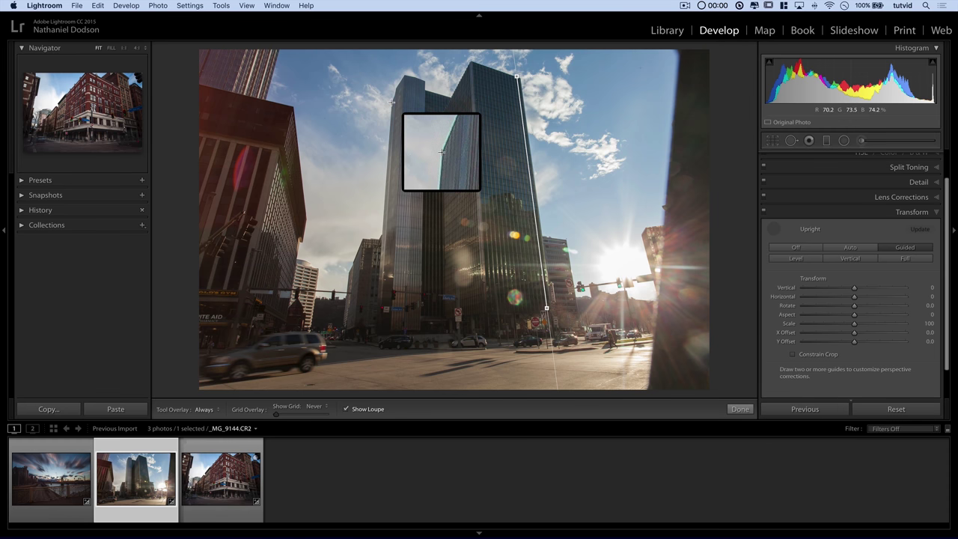
{"action": "left_click_drag", "start_coordinate": [391, 102], "coordinate": [381, 234]}
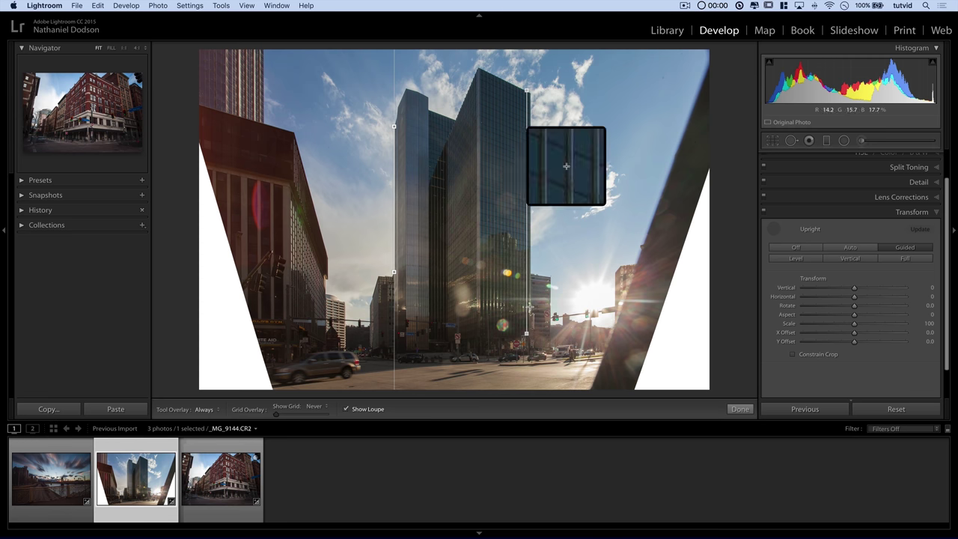
{"action": "left_click_drag", "start_coordinate": [526, 333], "coordinate": [527, 92]}
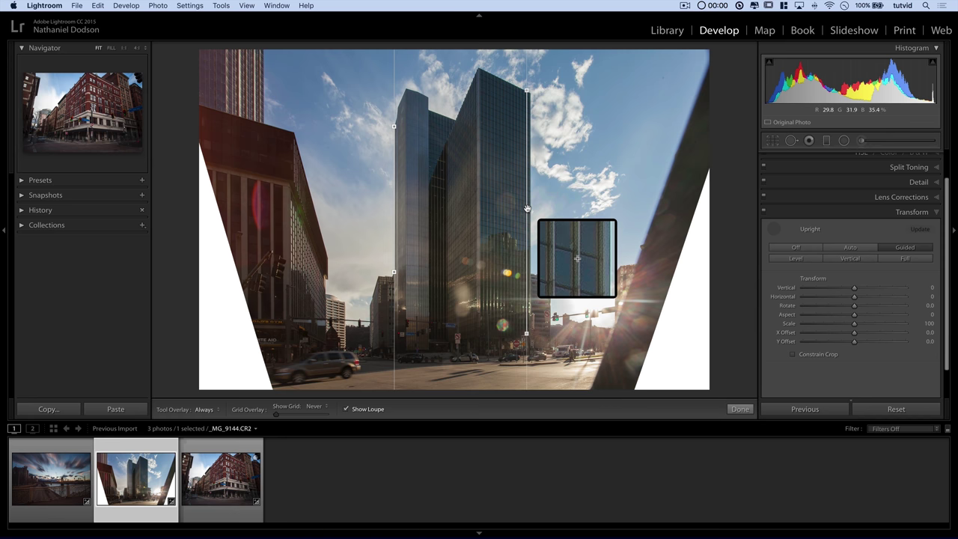
- Set the Transform sliders to Vertical -3, Aspect -32 and Scale 110
{"action": "left_click", "coordinate": [526, 208]}
{"action": "key", "text": "Delete"}
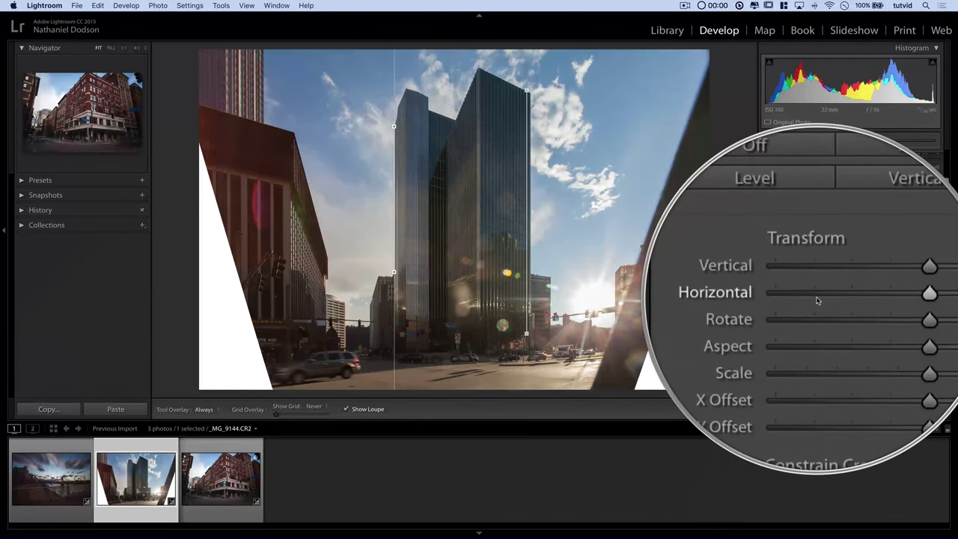
{"action": "left_click_drag", "start_coordinate": [854, 289], "coordinate": [852, 290]}
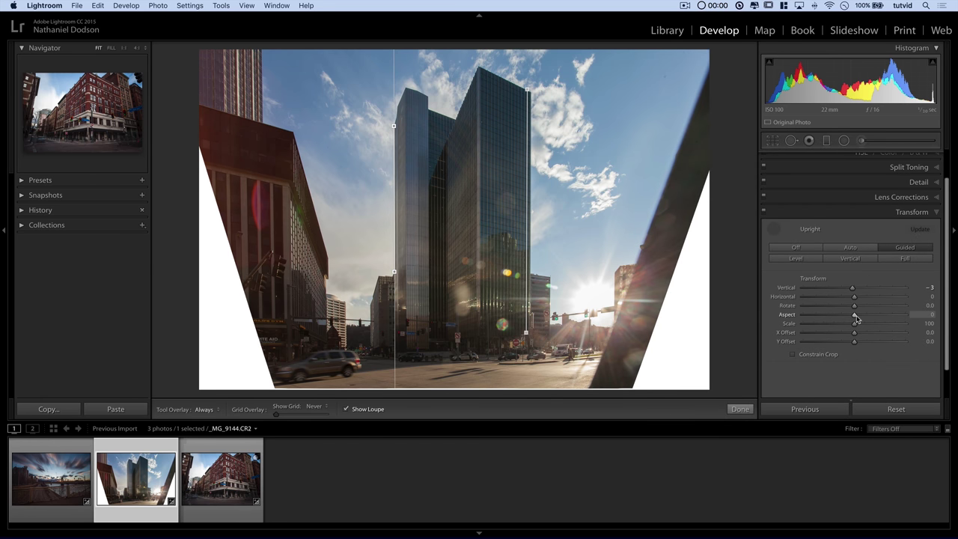
{"action": "mouse_move", "coordinate": [855, 318]}
{"action": "left_mouse_down"}
{"action": "mouse_move", "coordinate": [889, 320]}
{"action": "mouse_move", "coordinate": [839, 315]}
{"action": "left_mouse_up"}
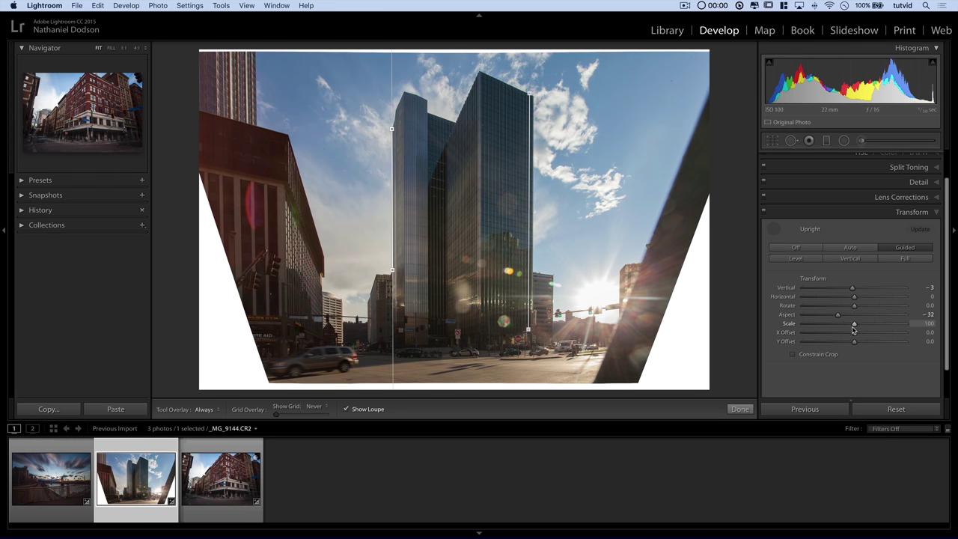
{"action": "left_click_drag", "start_coordinate": [854, 328], "coordinate": [863, 324]}
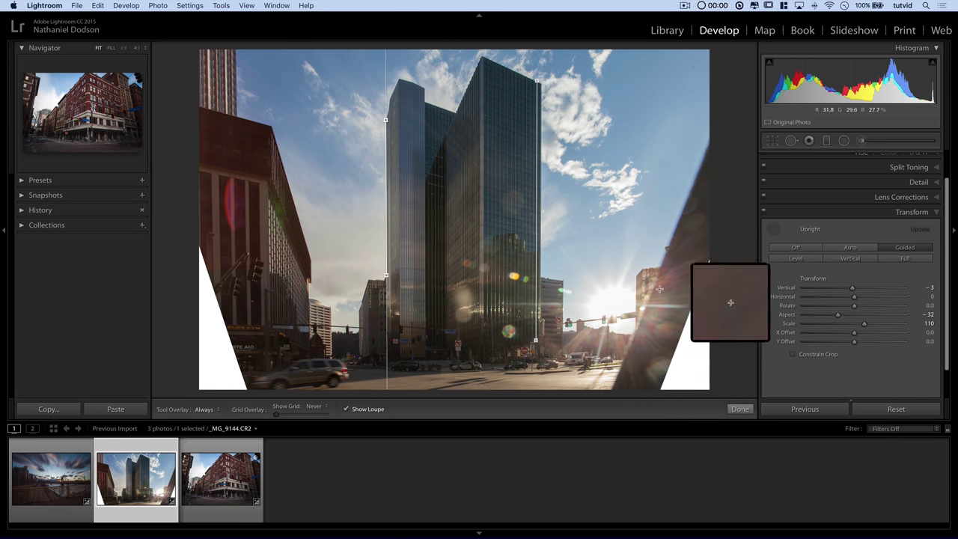
- Crop the tower photo to an unlocked 8.5 x 11 frame that trims the white corner gaps
{"action": "left_click", "coordinate": [911, 211]}
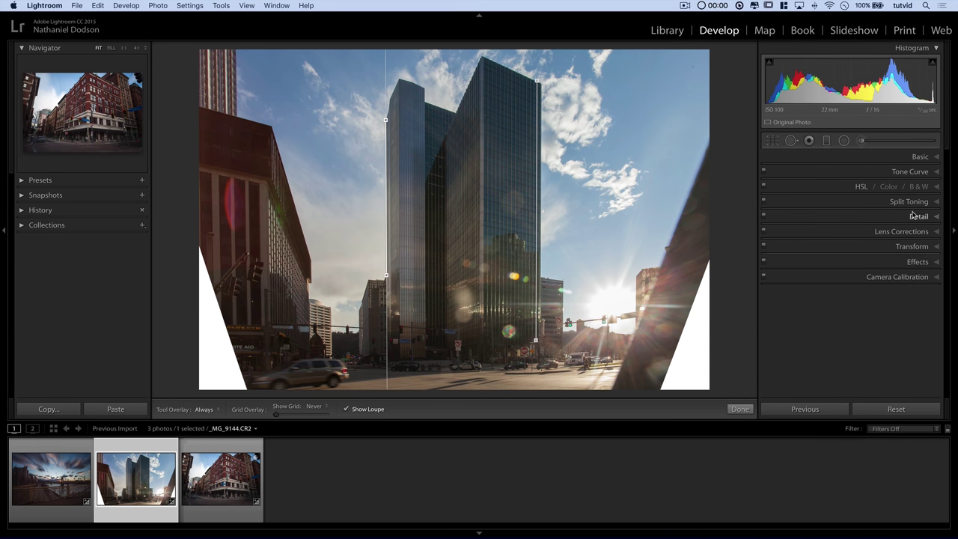
{"action": "left_click", "coordinate": [773, 141]}
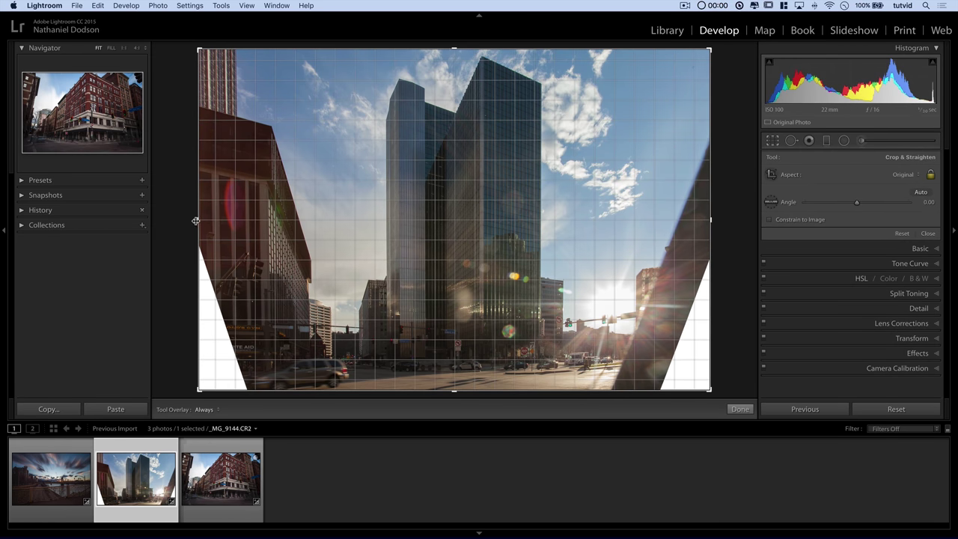
{"action": "left_click_drag", "start_coordinate": [198, 221], "coordinate": [220, 221]}
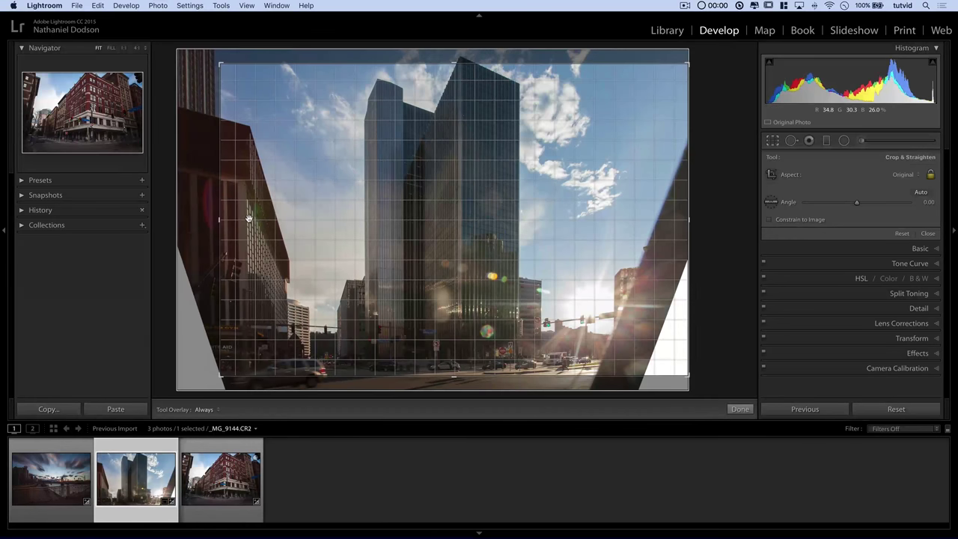
{"action": "right_click", "coordinate": [248, 216]}
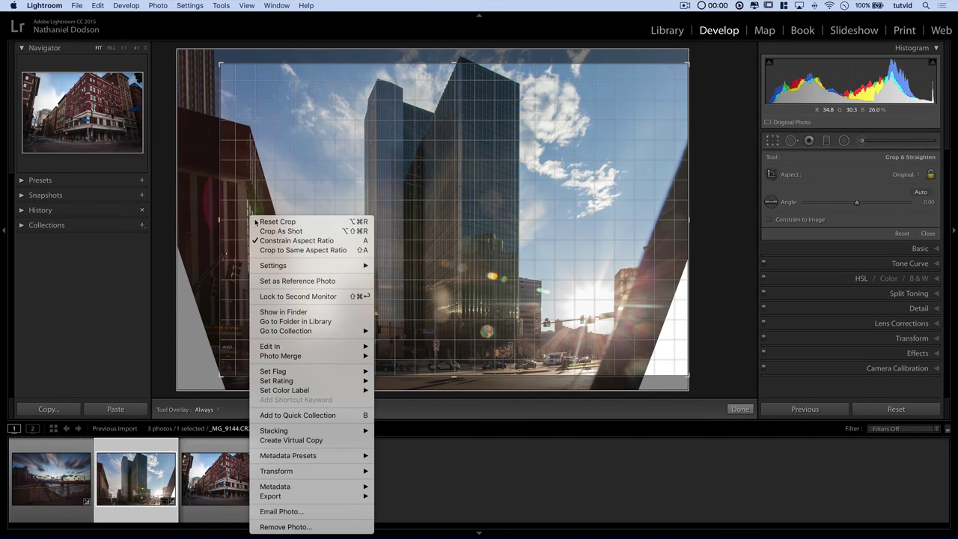
{"action": "left_click", "coordinate": [289, 241]}
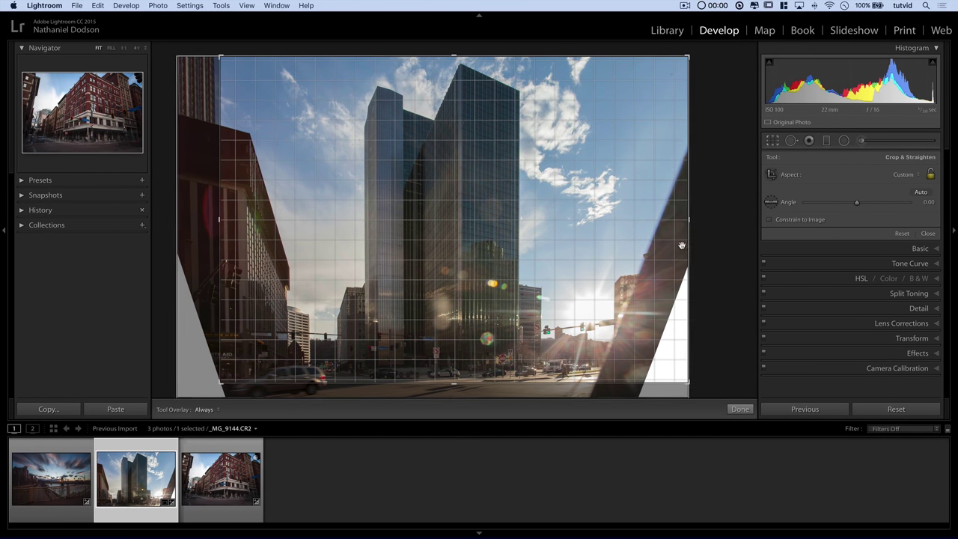
{"action": "left_click_drag", "start_coordinate": [688, 217], "coordinate": [640, 218]}
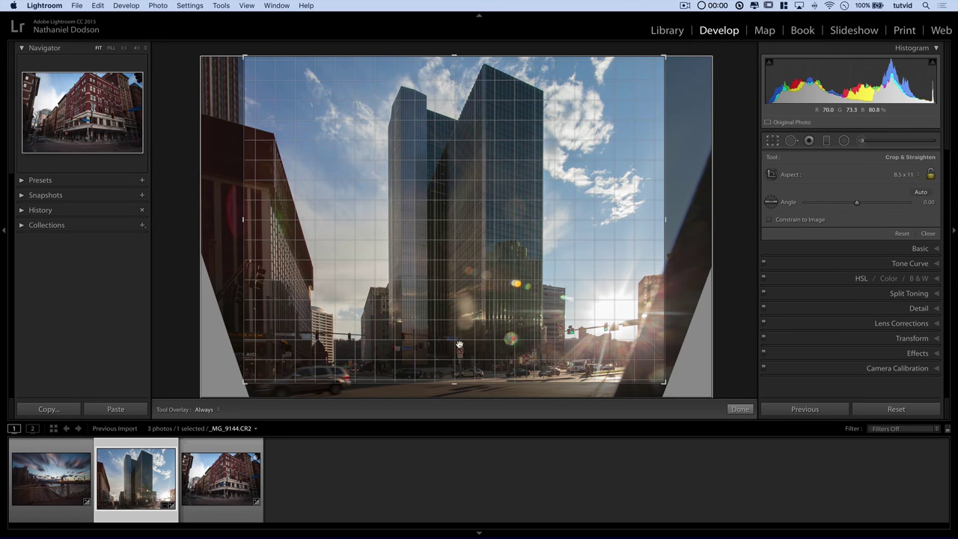
{"action": "left_click_drag", "start_coordinate": [453, 382], "coordinate": [453, 395]}
{"action": "key", "text": "Return"}
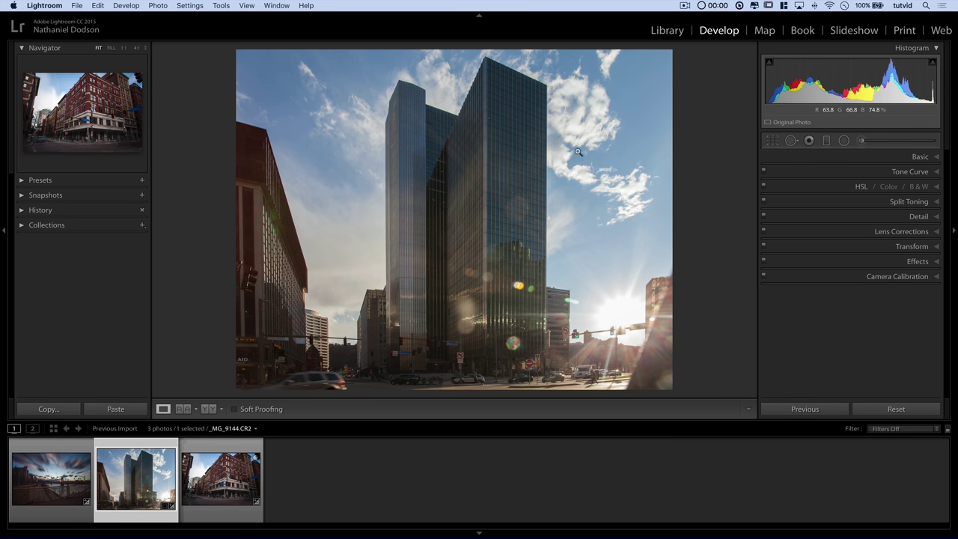
- Change the tower photo's Transform Aspect to -74, then move on to the red-brick building photo
{"action": "left_click", "coordinate": [911, 246]}
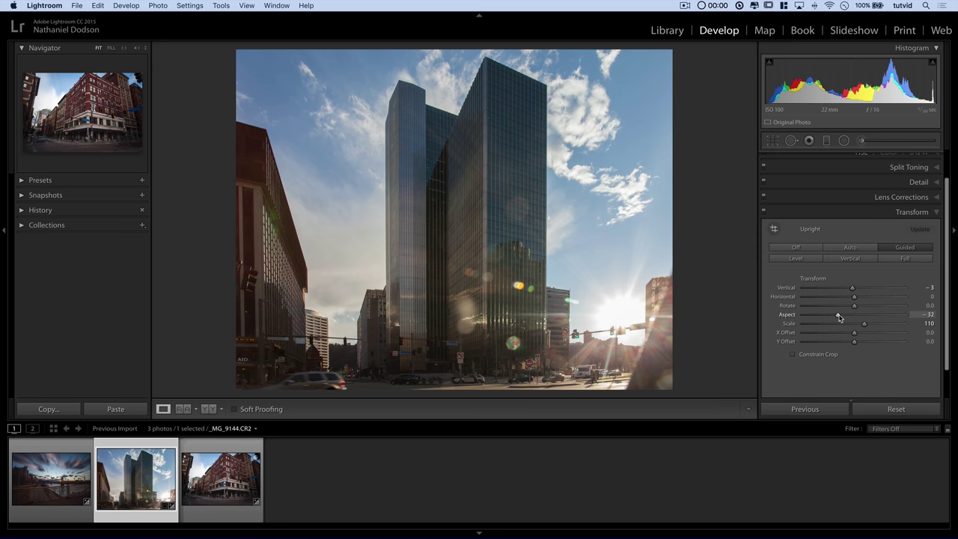
{"action": "left_click_drag", "start_coordinate": [838, 317], "coordinate": [817, 317]}
{"action": "left_click_drag", "start_coordinate": [852, 289], "coordinate": [853, 289]}
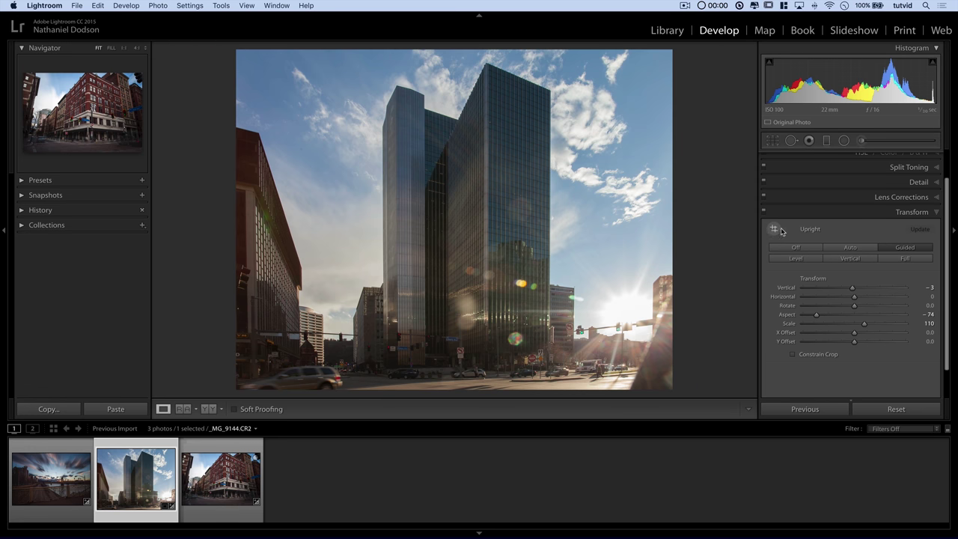
{"action": "left_click", "coordinate": [910, 212]}
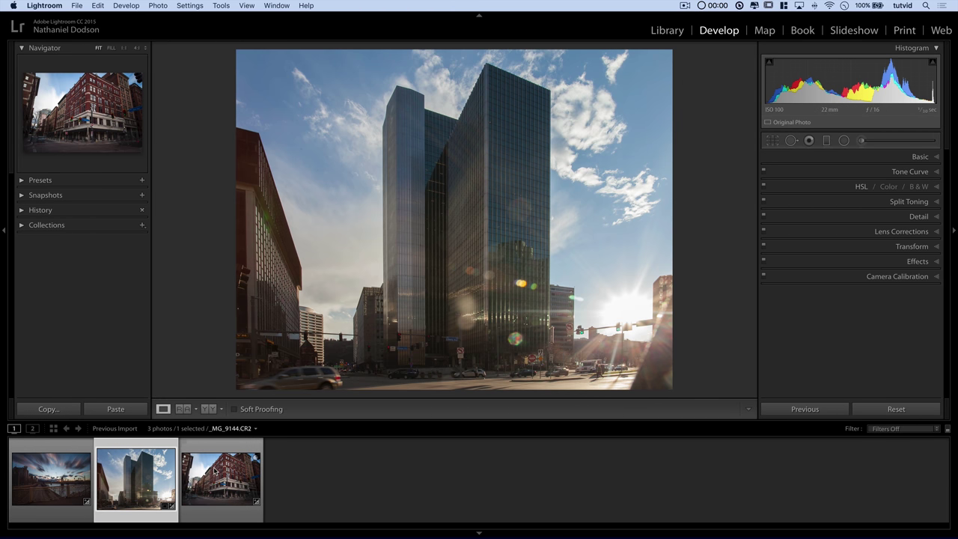
{"action": "key", "text": "Right"}
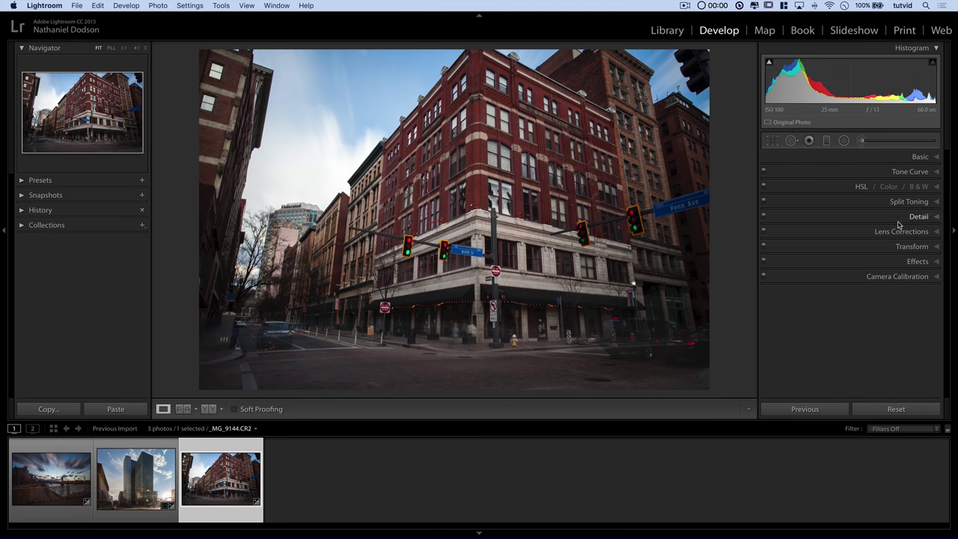
- Enable lens profile corrections and apply Upright Vertical to the red-brick street corner photo
{"action": "left_click", "coordinate": [901, 231]}
{"action": "left_click", "coordinate": [787, 270]}
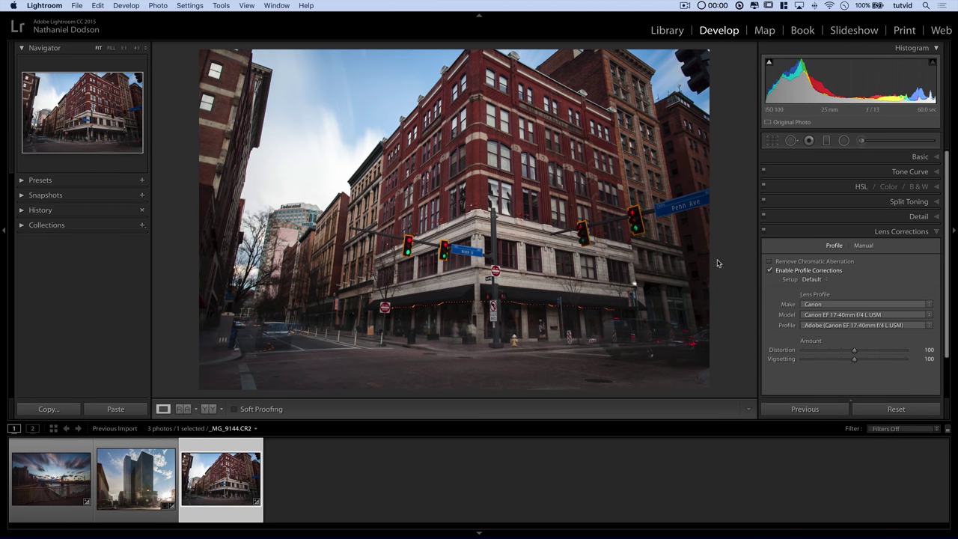
{"action": "left_click", "coordinate": [905, 231]}
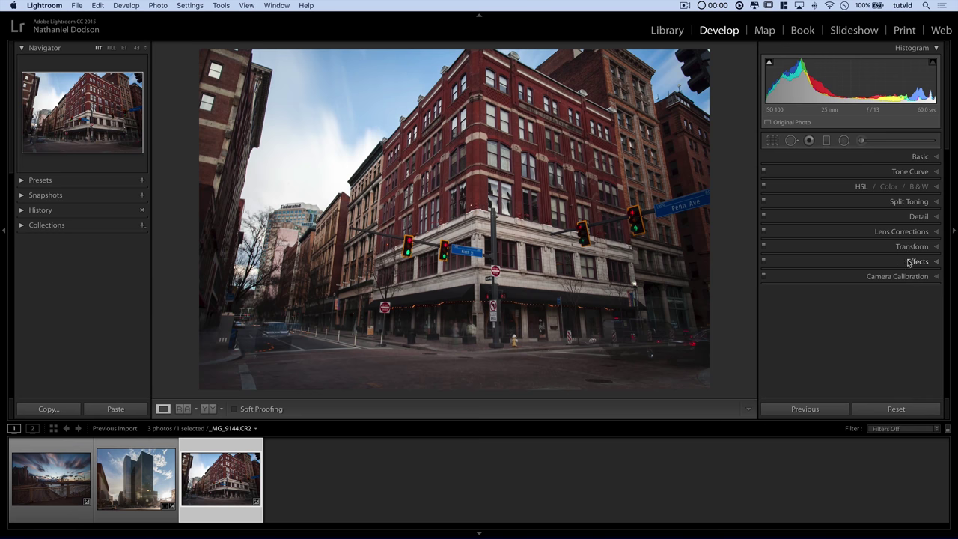
{"action": "left_click", "coordinate": [911, 247]}
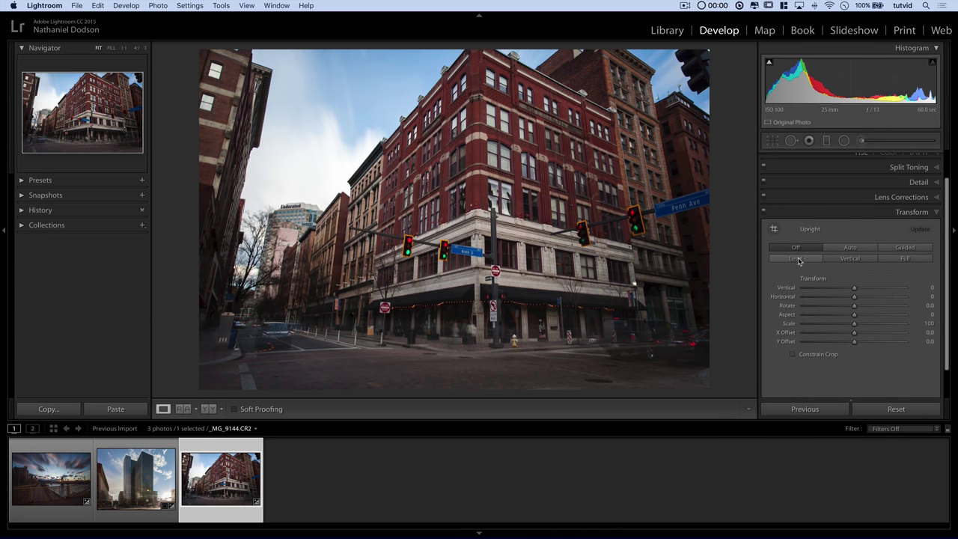
{"action": "left_click", "coordinate": [858, 260]}
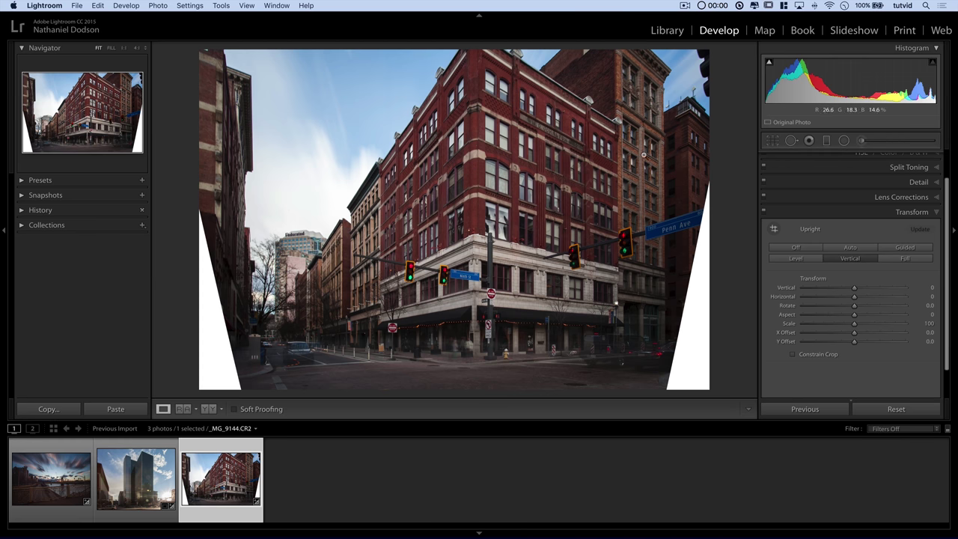
- Crop the red-brick photo tighter with a raised top, then set Aspect -47 with Constrain Crop on
{"action": "left_click", "coordinate": [775, 142]}
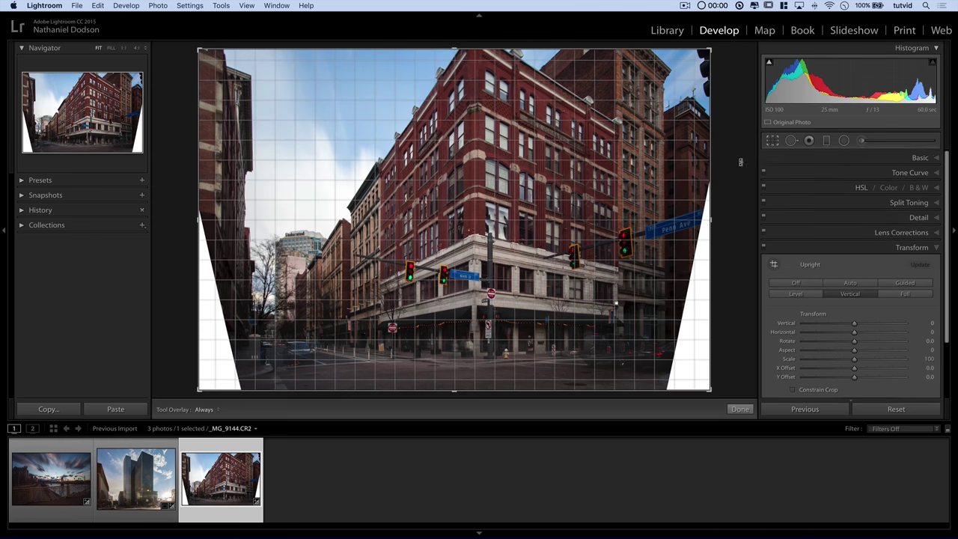
{"action": "left_click_drag", "start_coordinate": [711, 218], "coordinate": [689, 189]}
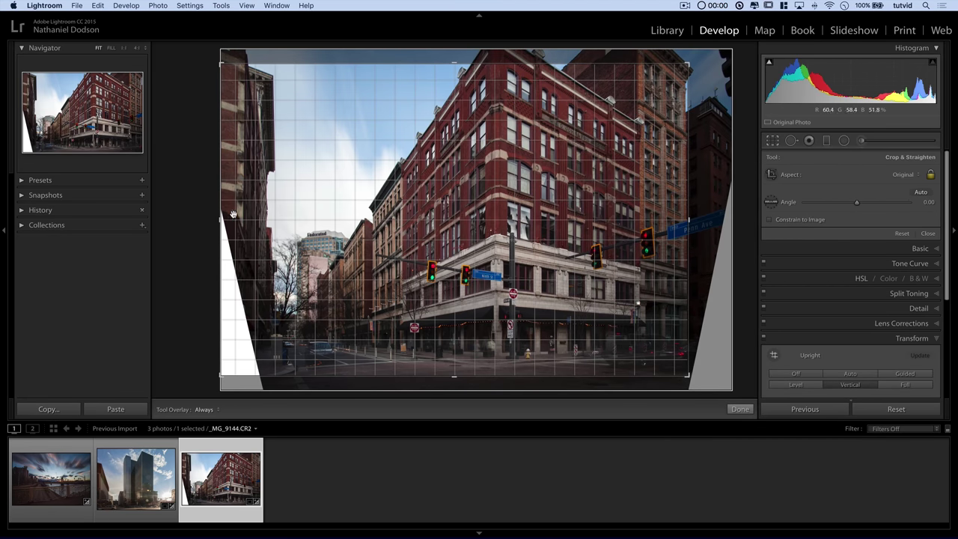
{"action": "left_click_drag", "start_coordinate": [228, 217], "coordinate": [239, 219]}
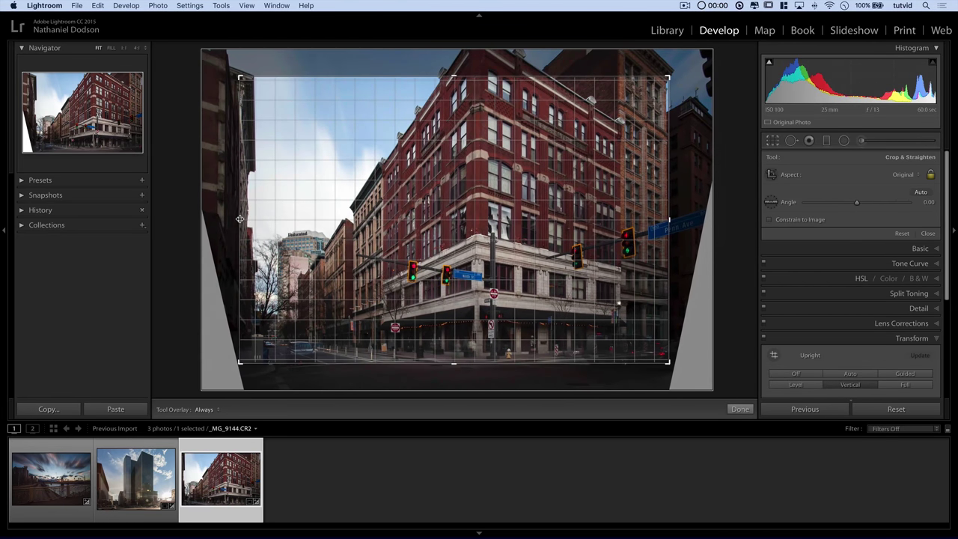
{"action": "right_click", "coordinate": [428, 133]}
{"action": "left_click", "coordinate": [442, 79]}
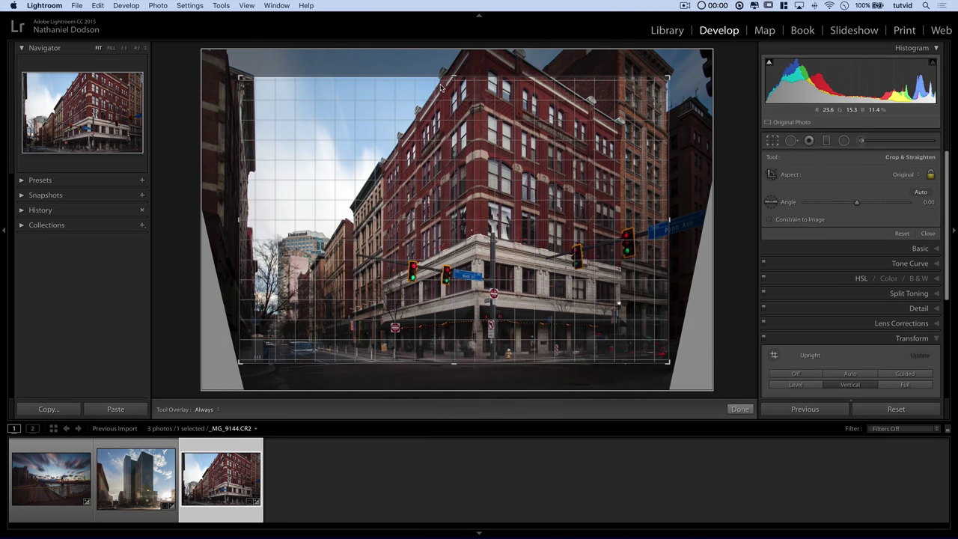
{"action": "left_click_drag", "start_coordinate": [451, 78], "coordinate": [452, 62]}
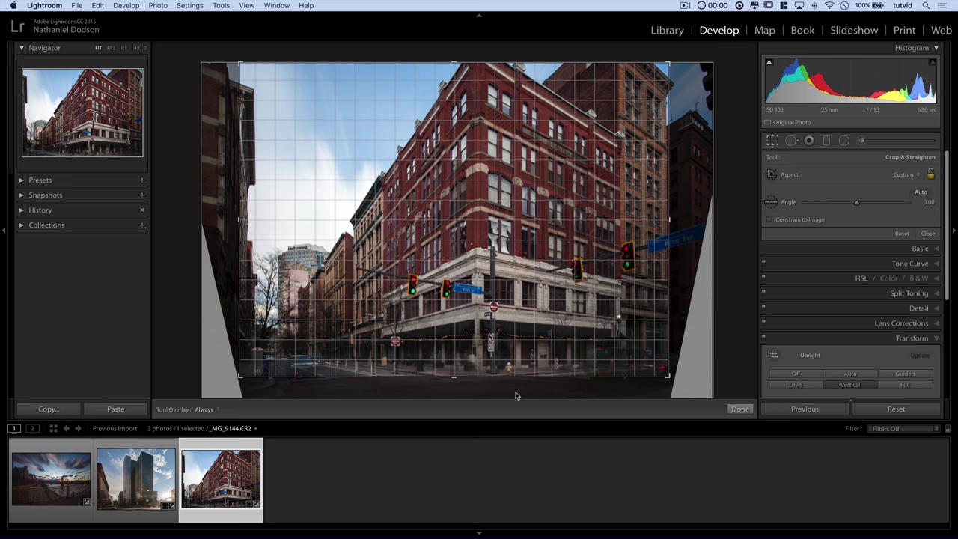
{"action": "key", "text": "Return"}
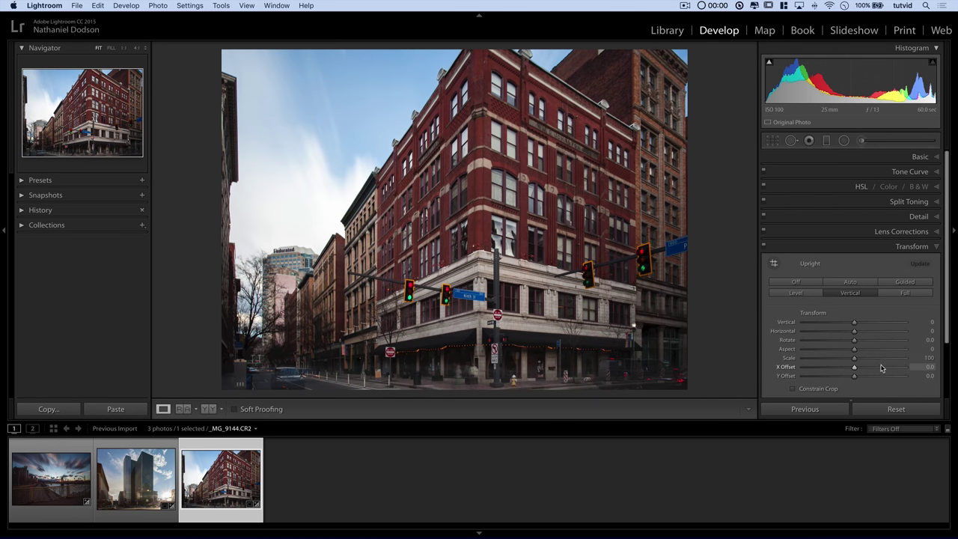
{"action": "left_click_drag", "start_coordinate": [853, 349], "coordinate": [828, 350]}
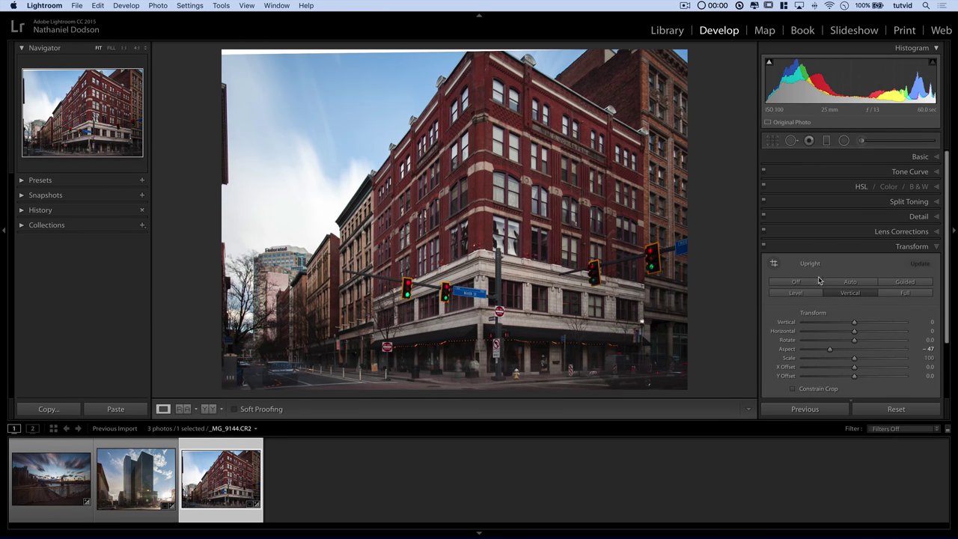
{"action": "left_click", "coordinate": [792, 388]}
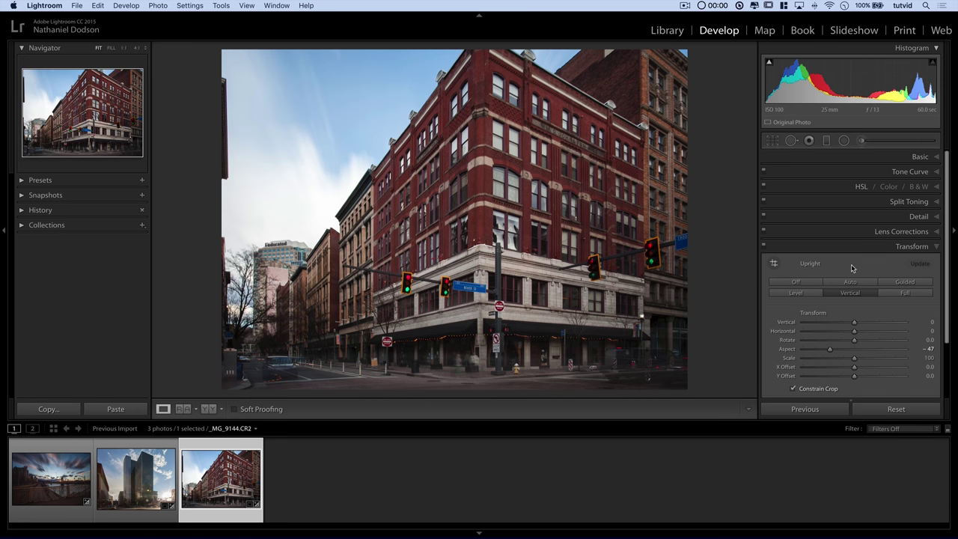
- Undo the crop and aspect edits, then apply Upright Full and undo it to compare
{"action": "key", "text": "super+z"}
{"action": "key", "text": "super+z"}
{"action": "key", "text": "super+z"}
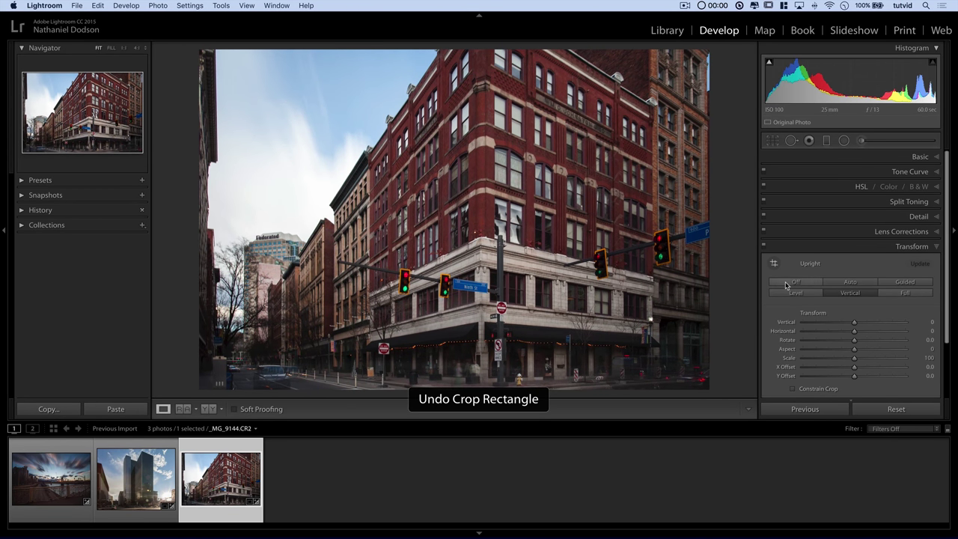
{"action": "key", "text": "super+z"}
{"action": "key", "text": "super+z"}
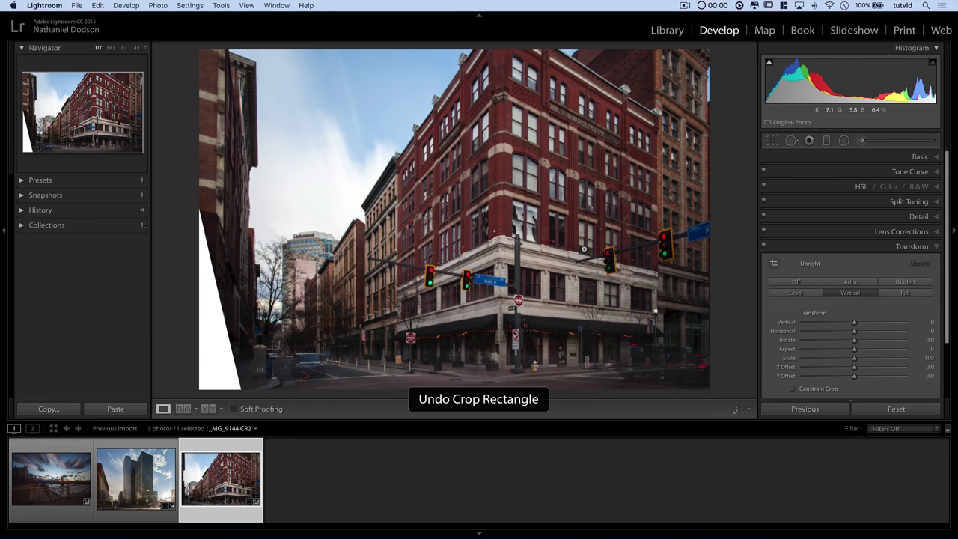
{"action": "key", "text": "super+z"}
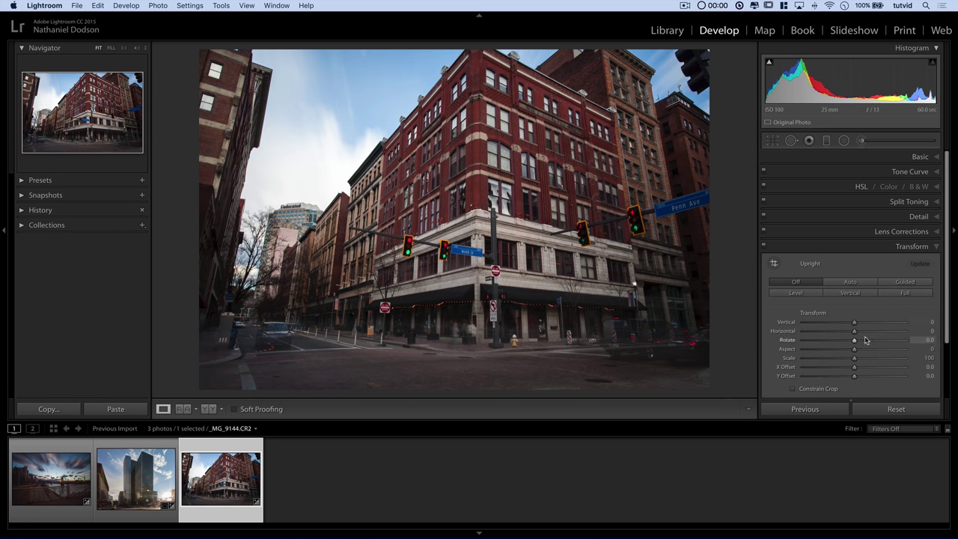
{"action": "left_click", "coordinate": [905, 292]}
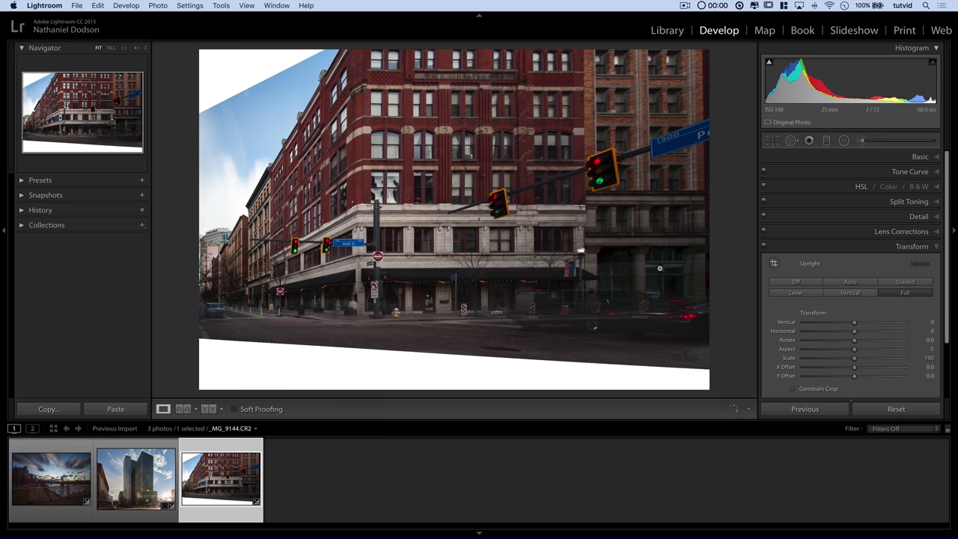
{"action": "key", "text": "super+z"}
{"action": "left_click", "coordinate": [774, 138]}
{"action": "right_click", "coordinate": [471, 105]}
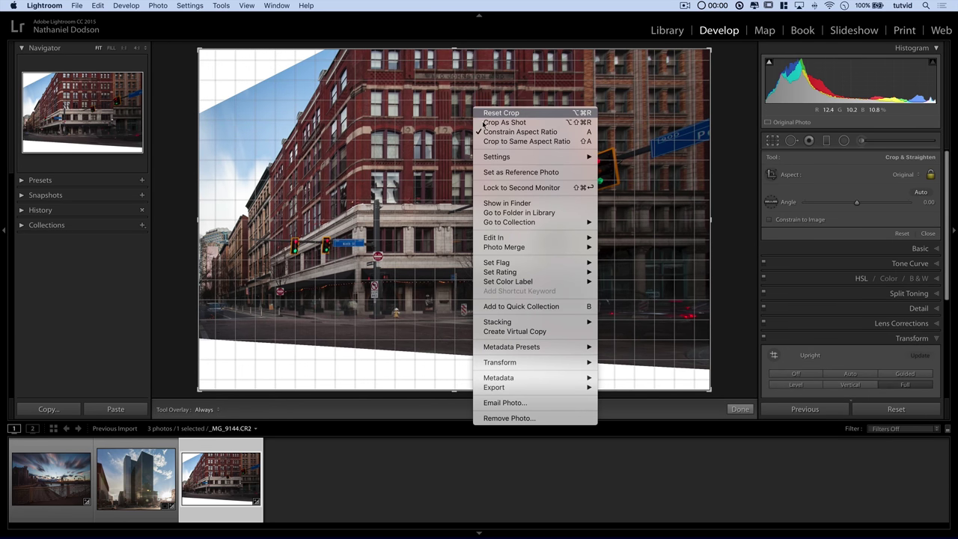
{"action": "left_click", "coordinate": [494, 132]}
{"action": "left_click_drag", "start_coordinate": [174, 206], "coordinate": [308, 213]}
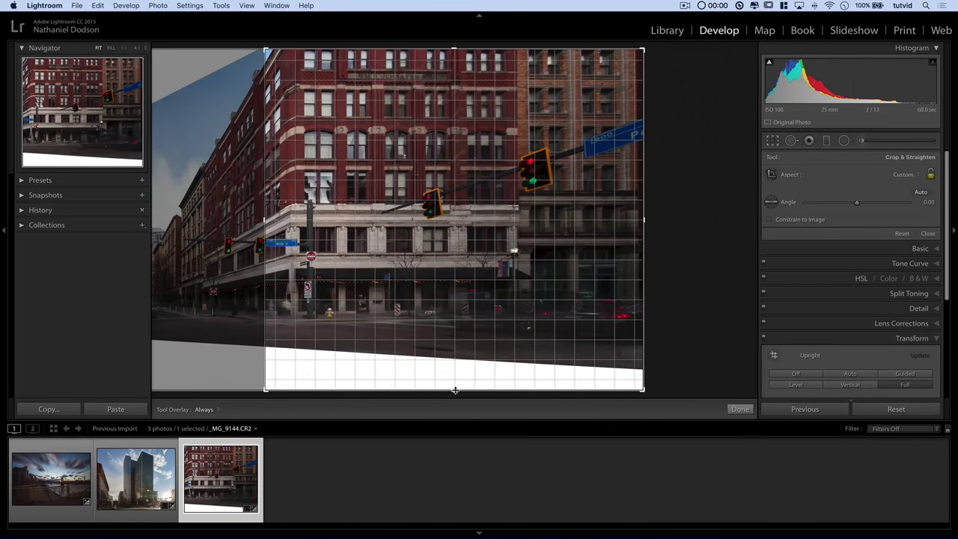
{"action": "left_click_drag", "start_coordinate": [454, 391], "coordinate": [461, 360]}
{"action": "key", "text": "Return"}
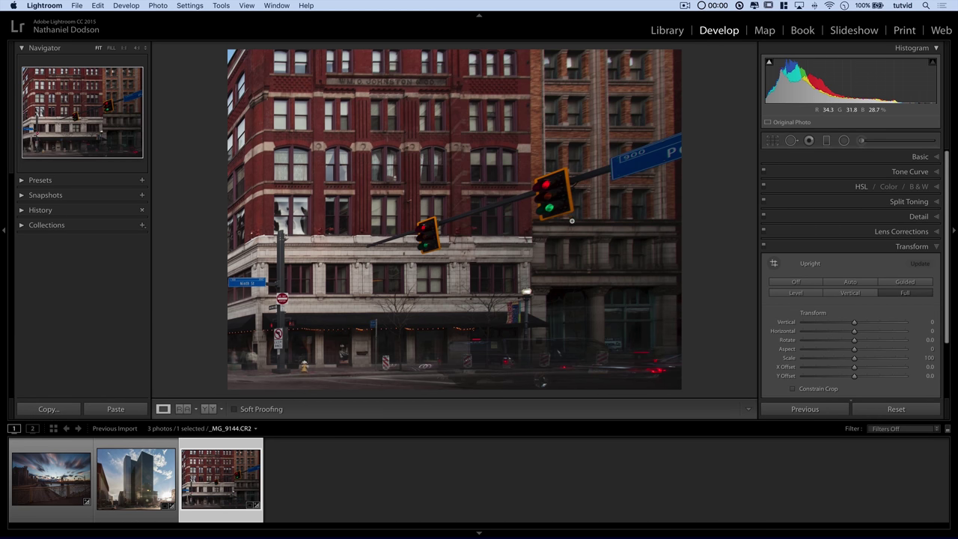
{"action": "key", "text": "super+z"}
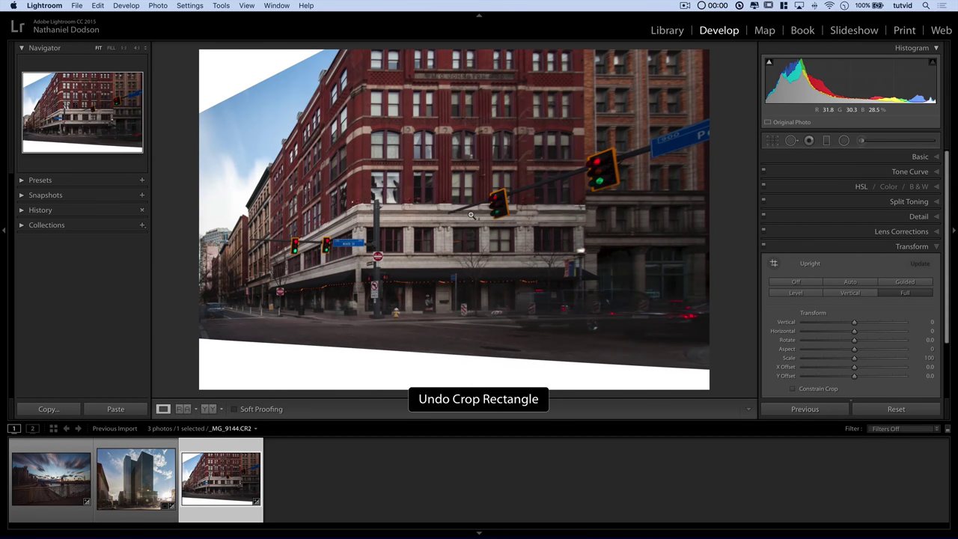
- Undo Upright Full so Upright returns to Off, and collapse the Transform panel
{"action": "key", "text": "super+z"}
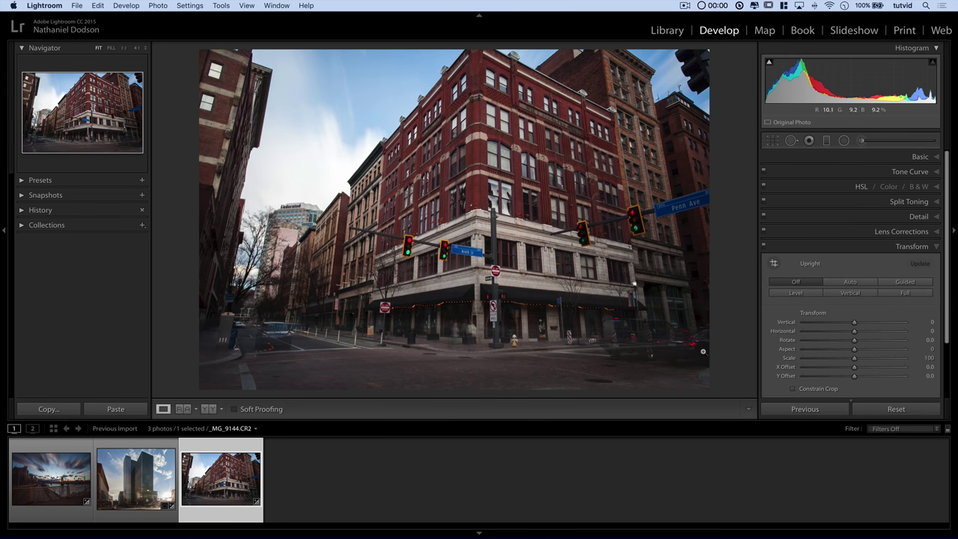
{"action": "left_click", "coordinate": [908, 247]}
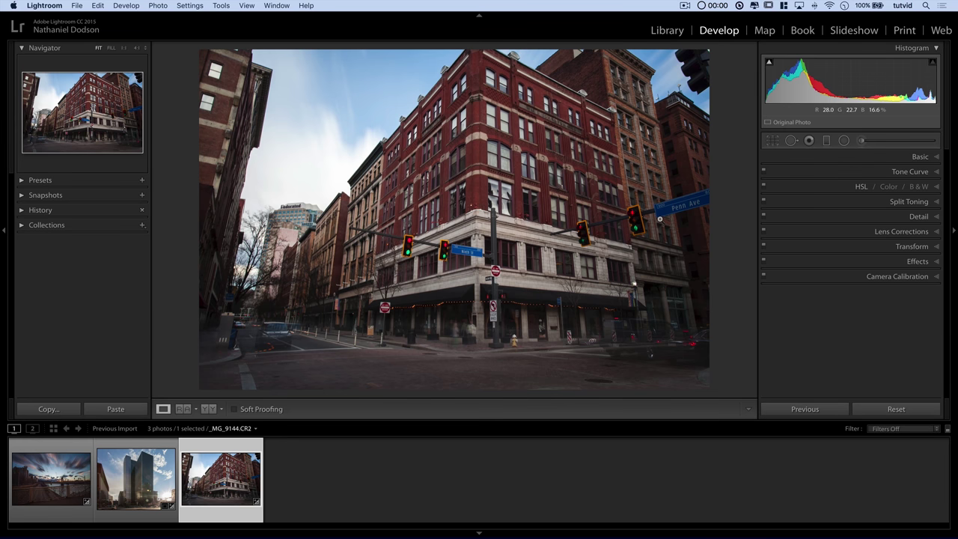
- Switch to the bridge photo _MG_9203.CR2 and bring up its Lens Corrections and Transform settings
{"action": "key", "text": "Left"}
{"action": "key", "text": "Left"}
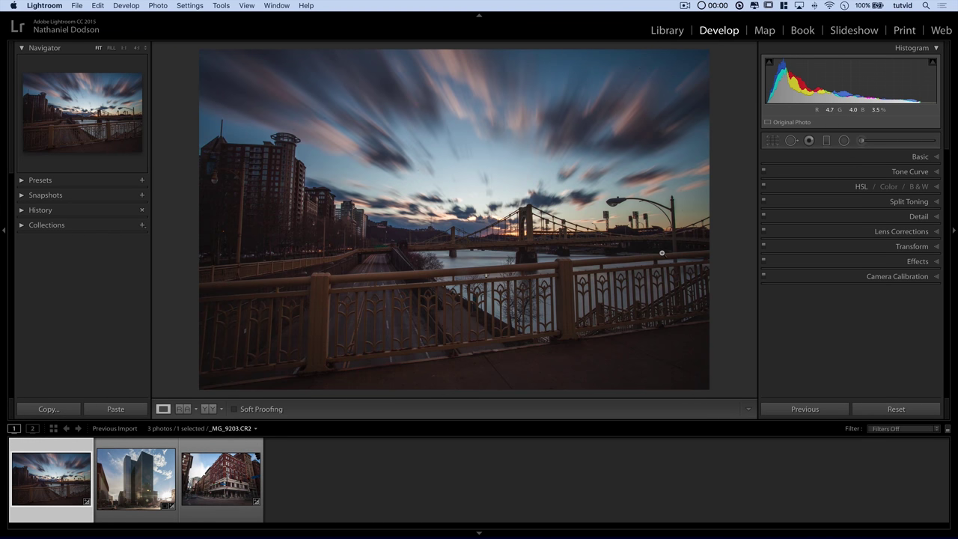
{"action": "left_click", "coordinate": [903, 247]}
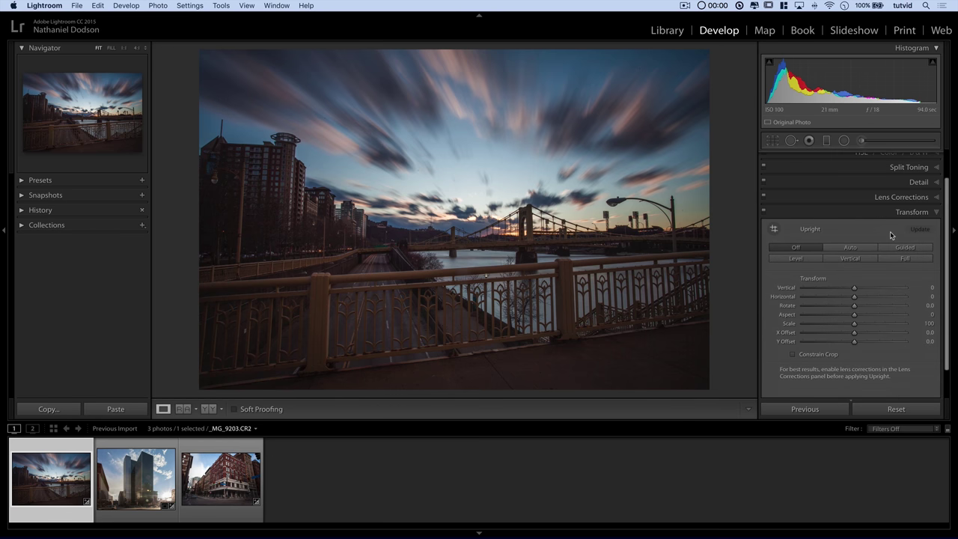
{"action": "left_click", "coordinate": [897, 197]}
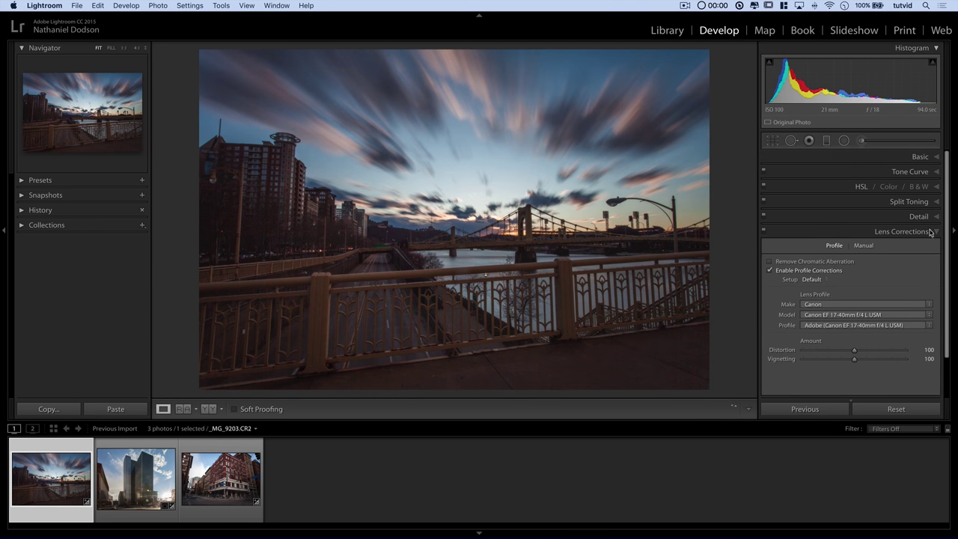
{"action": "left_click", "coordinate": [906, 231]}
{"action": "left_click", "coordinate": [898, 248]}
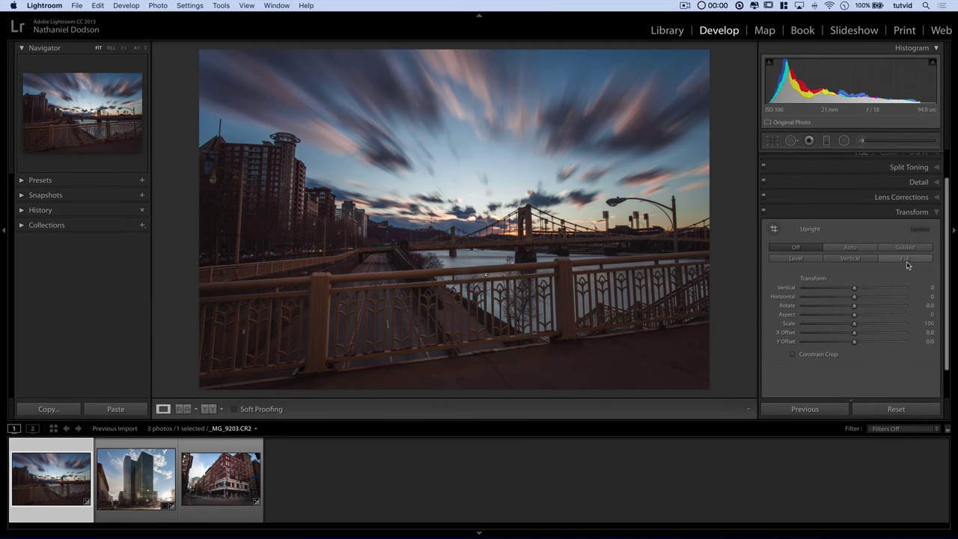
- Try Upright Full on the bridge photo, then undo it and the lens profile correction
{"action": "left_click", "coordinate": [904, 259]}
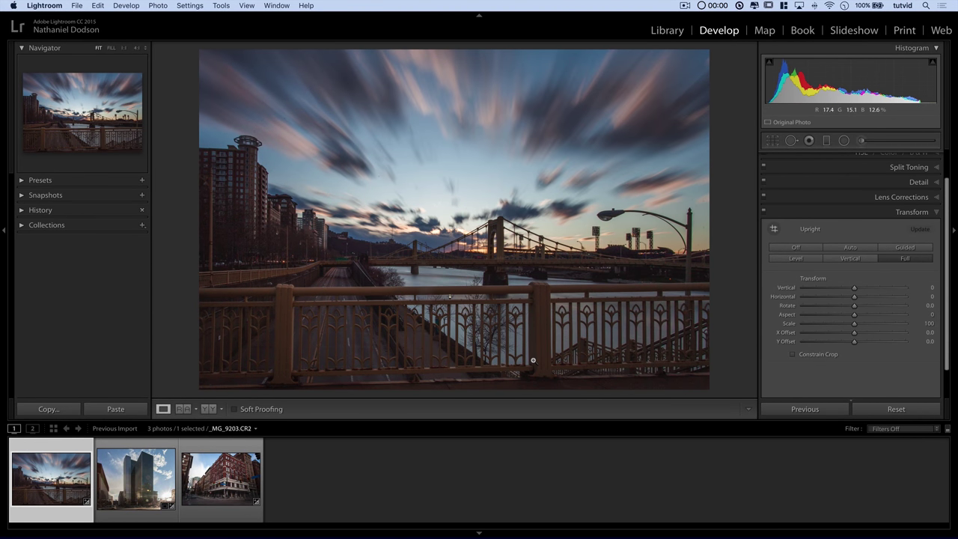
{"action": "key", "text": "super+z"}
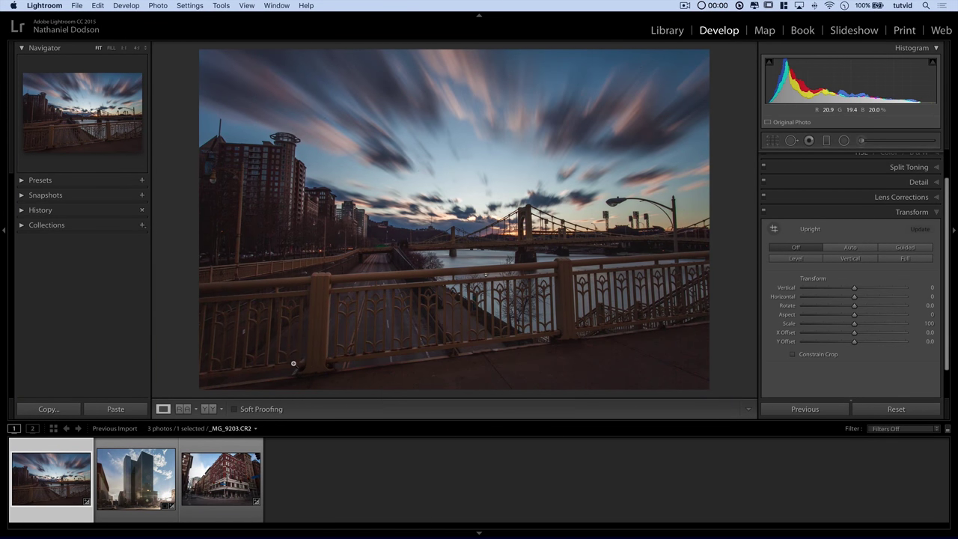
{"action": "left_click", "coordinate": [903, 258]}
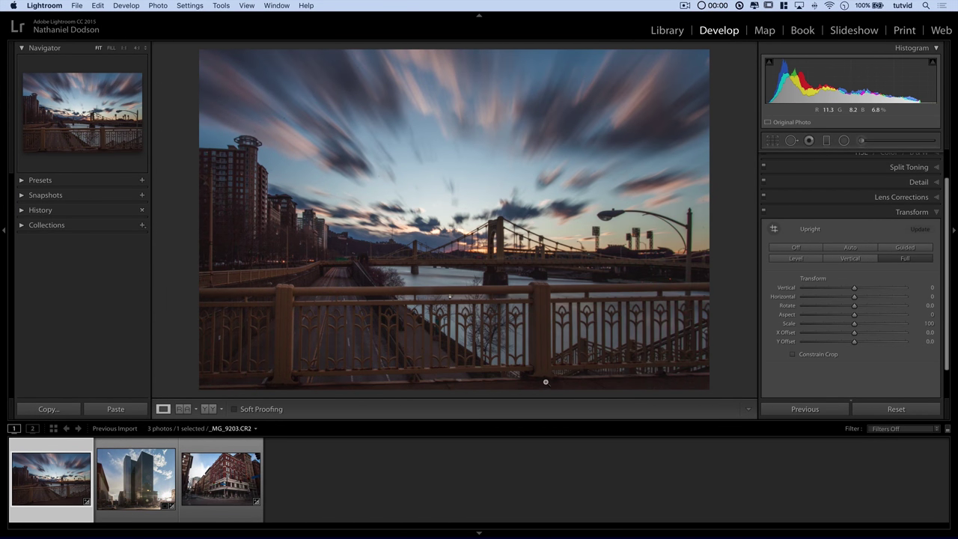
{"action": "key", "text": "super+z"}
{"action": "key", "text": "super+z"}
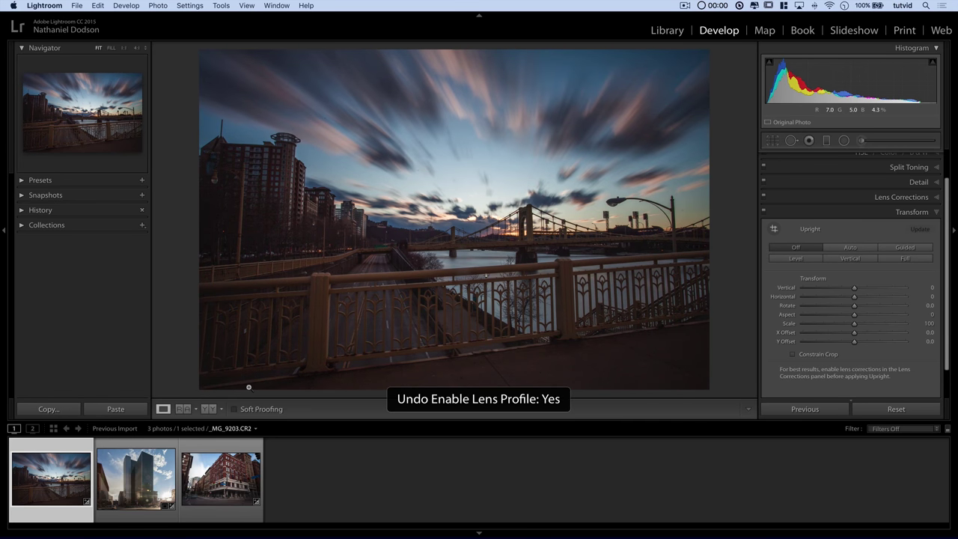
- Apply Upright Full with Constrain Crop, then adjust Rotate to +0.1 and Vertical to -1
{"action": "left_click", "coordinate": [903, 258]}
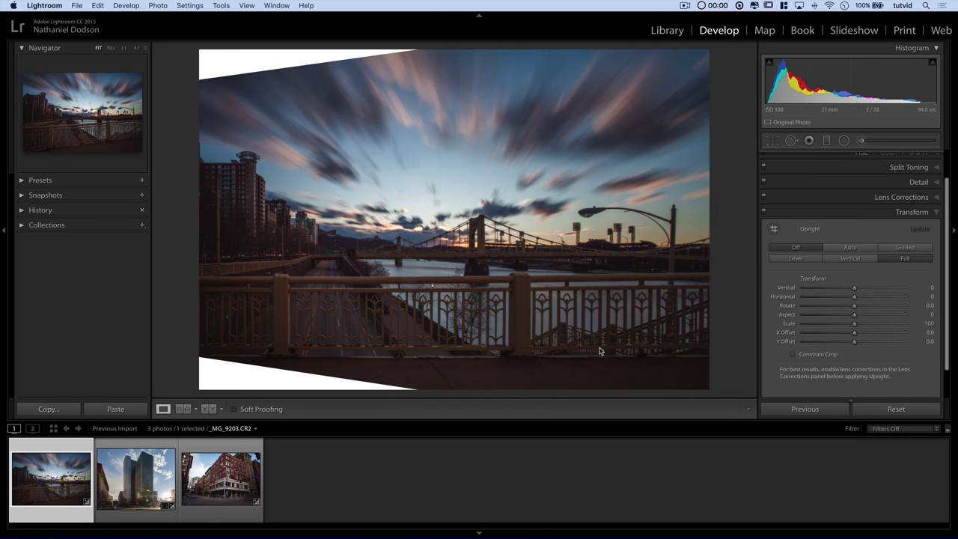
{"action": "left_click", "coordinate": [815, 354]}
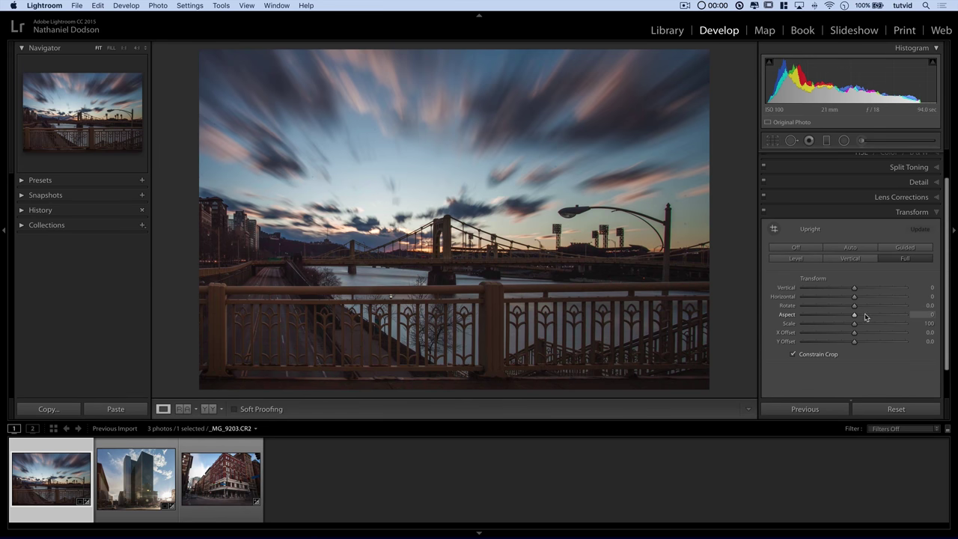
{"action": "left_click_drag", "start_coordinate": [855, 306], "coordinate": [856, 298]}
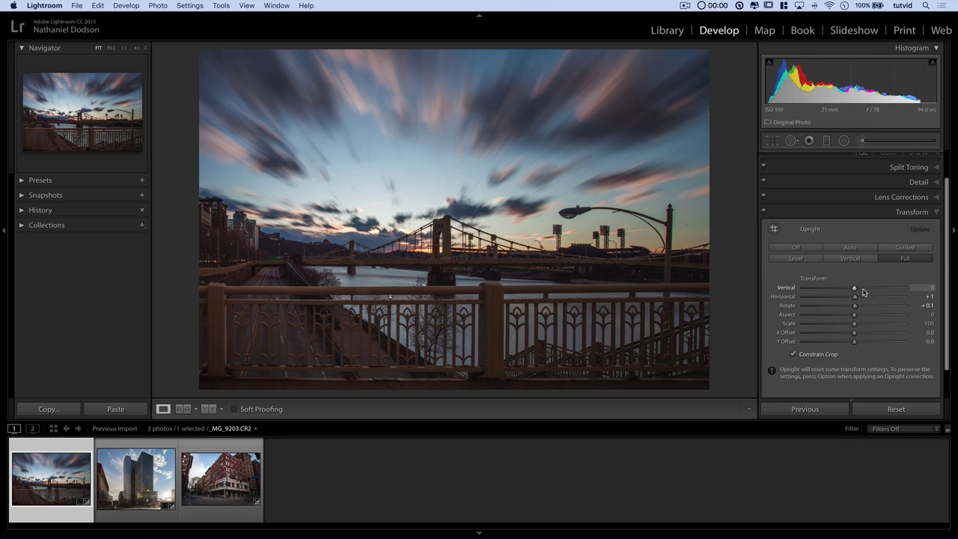
{"action": "left_click_drag", "start_coordinate": [857, 288], "coordinate": [860, 315]}
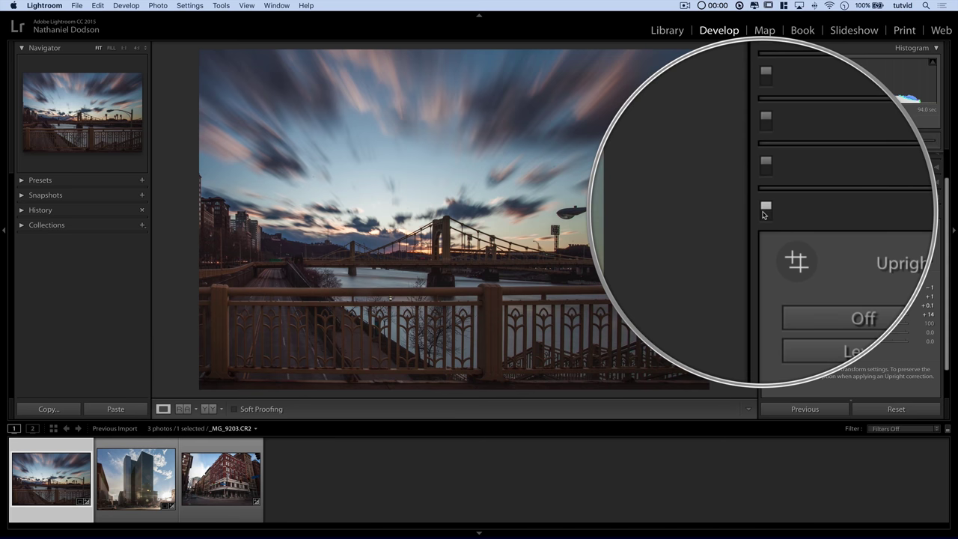
- Toggle the Transform corrections off and back on to compare, then collapse the Transform settings
{"action": "left_click", "coordinate": [763, 213]}
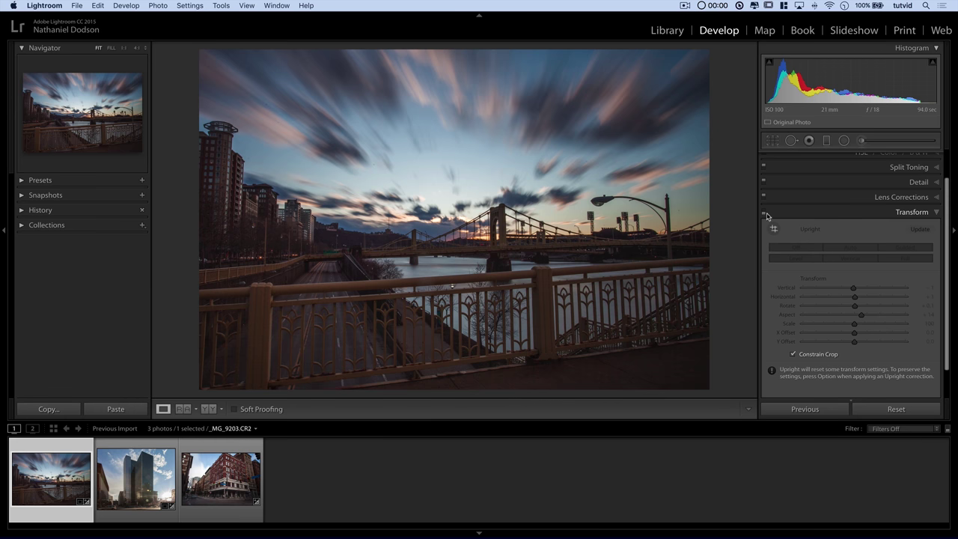
{"action": "left_click", "coordinate": [763, 213]}
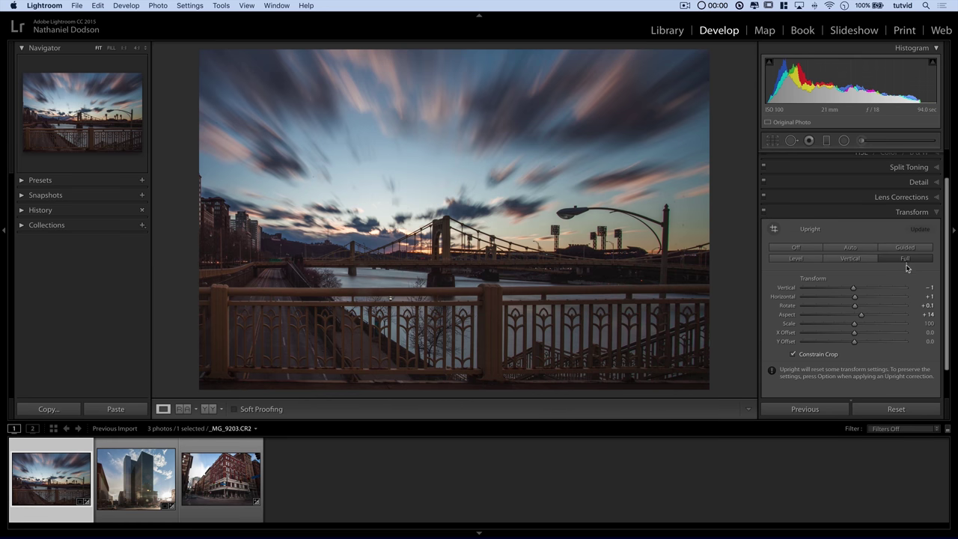
{"action": "left_click", "coordinate": [914, 213]}
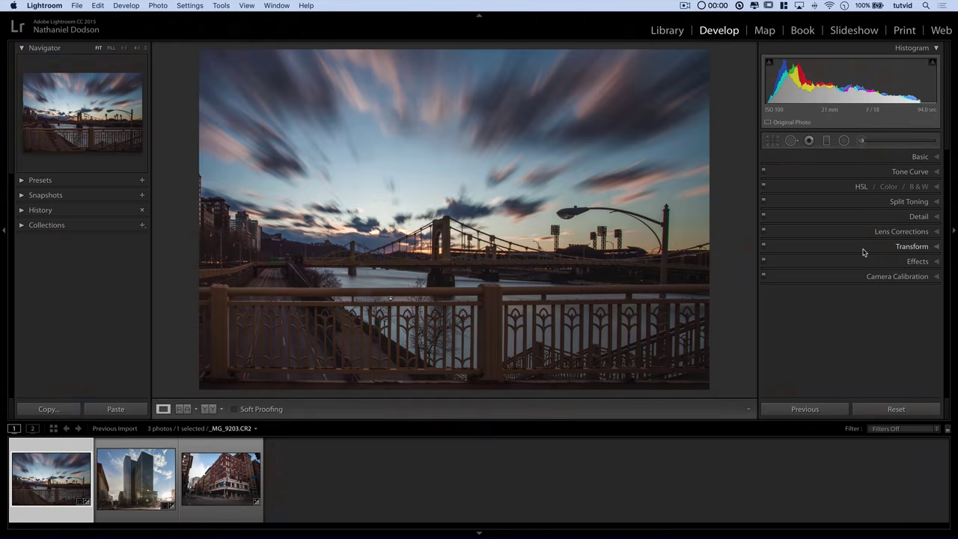